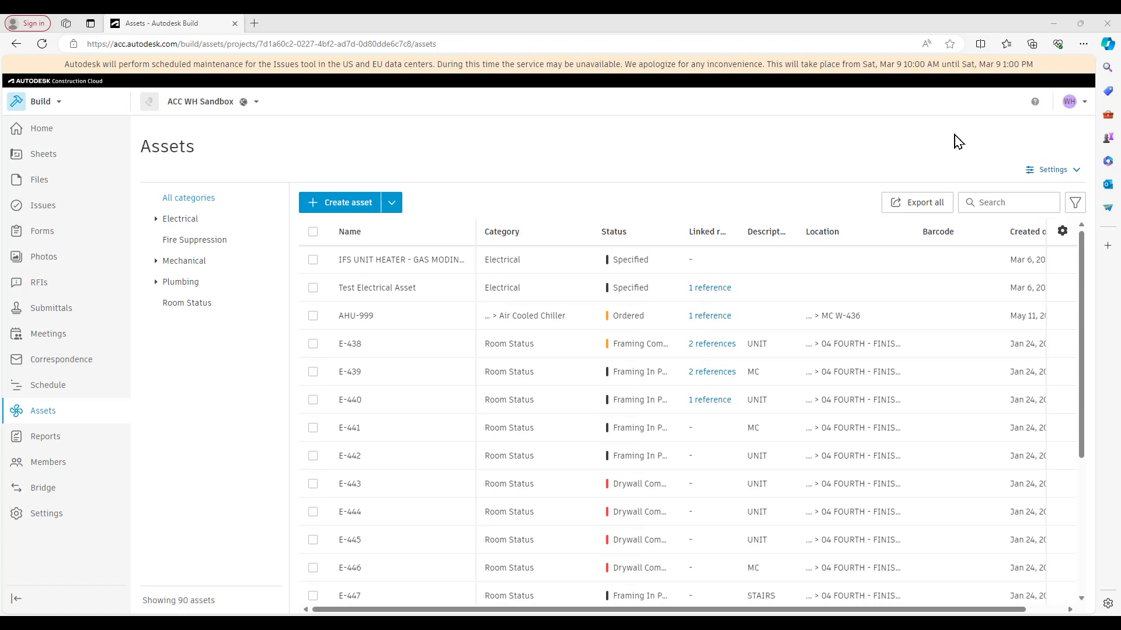
Open the Settings dropdown on the Assets page.
click(1047, 176)
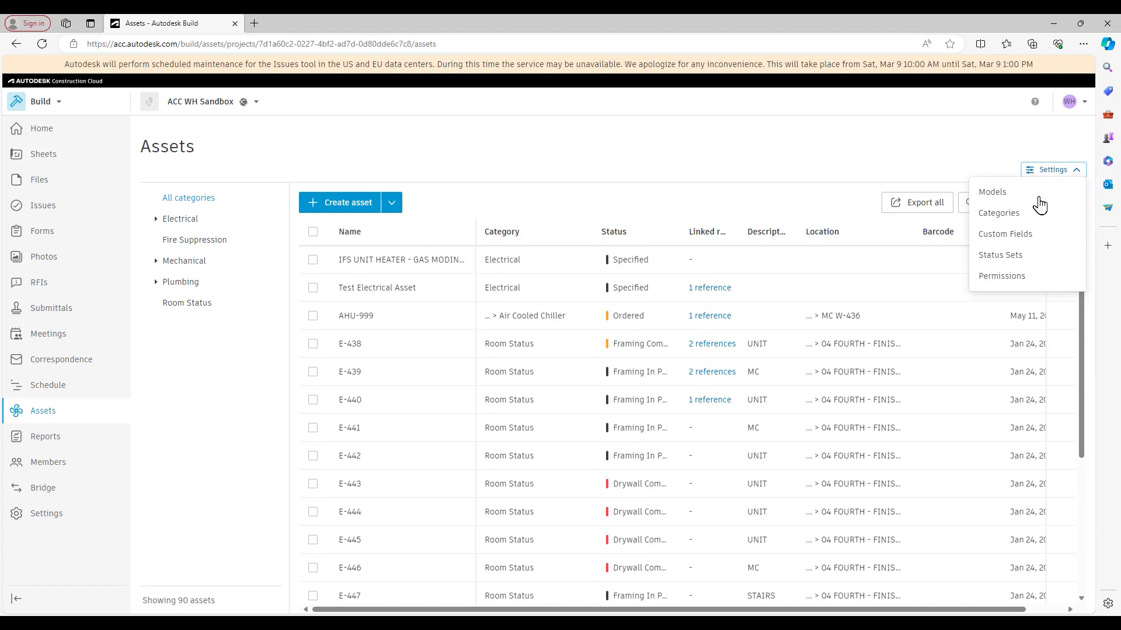
Go to the Categories settings and start creating a new asset category.
click(1029, 214)
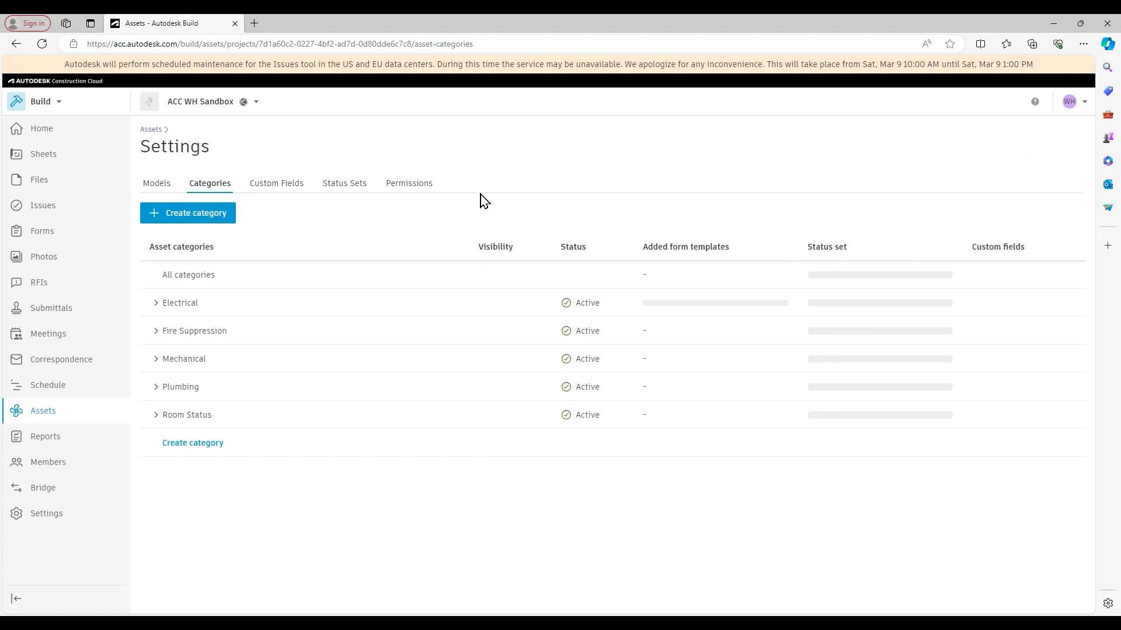
click(164, 192)
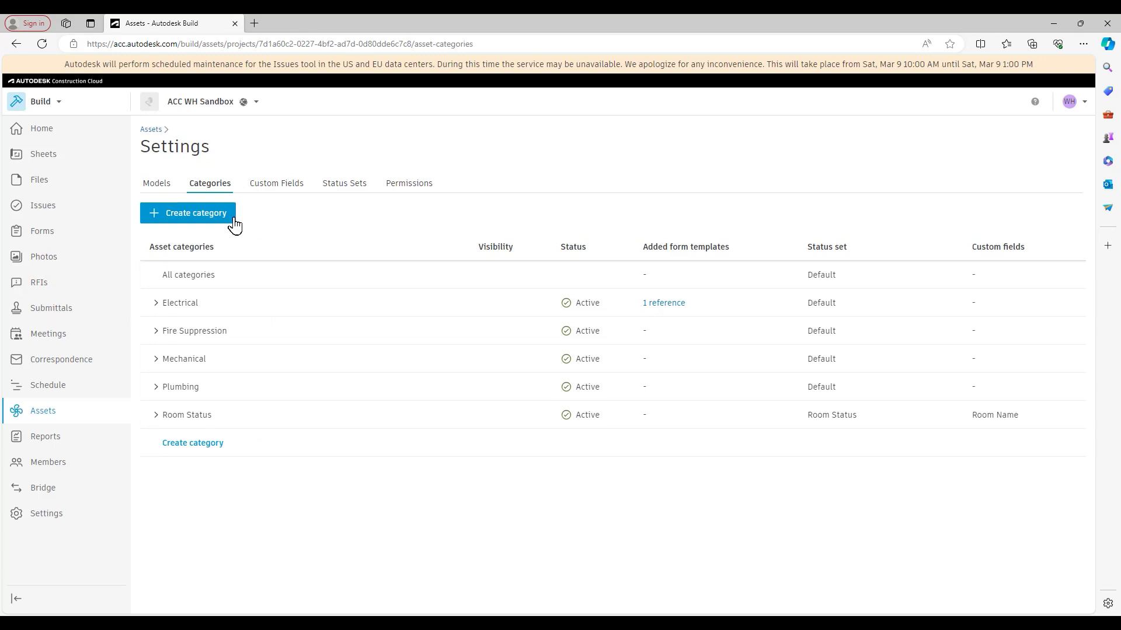
click(216, 214)
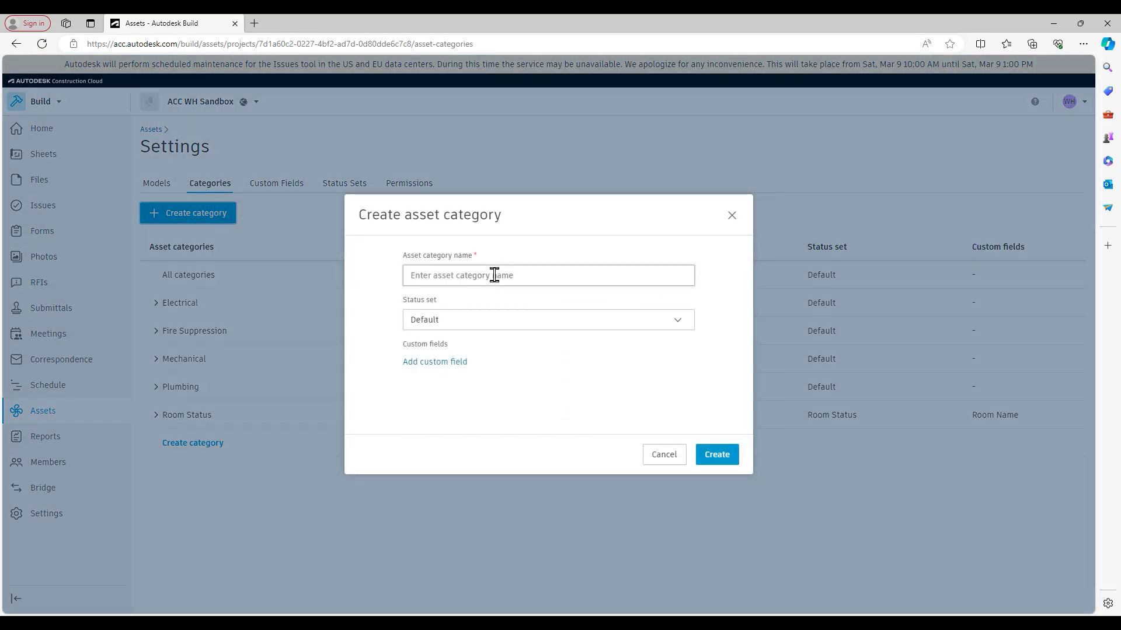
Create an asset category named 'Flooring' with the Default status set.
click(494, 275)
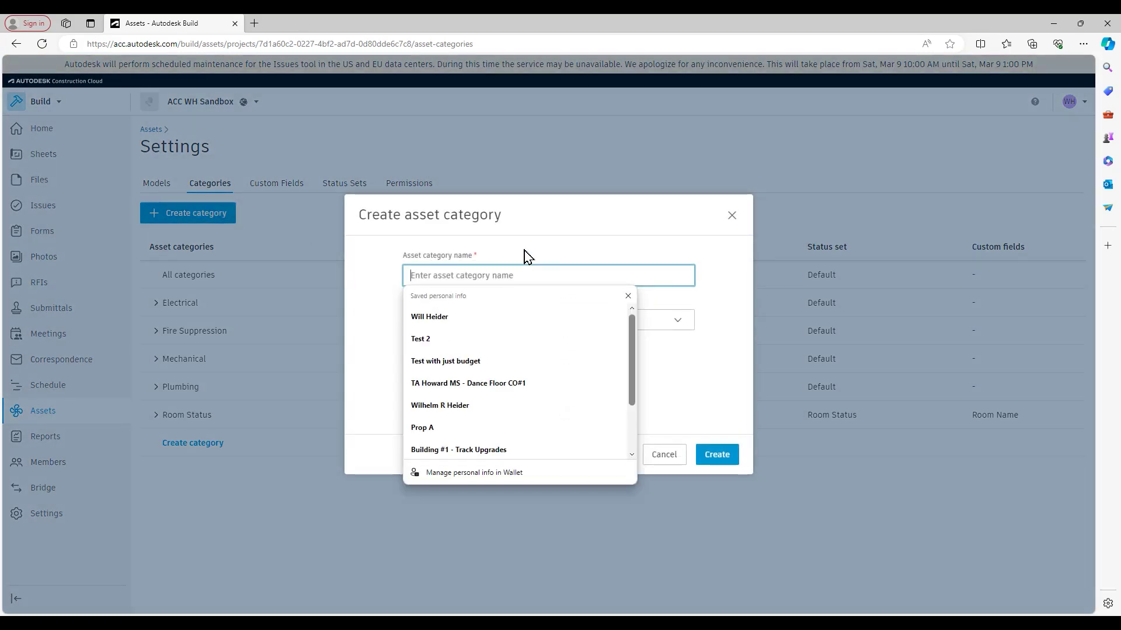
text(F)
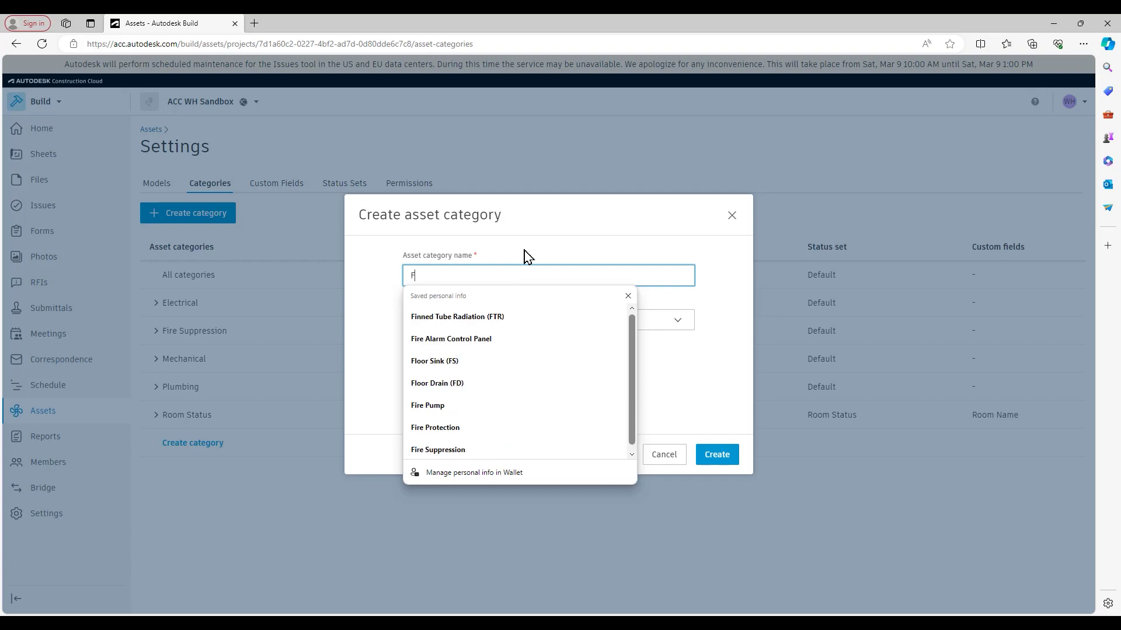
text(looring)
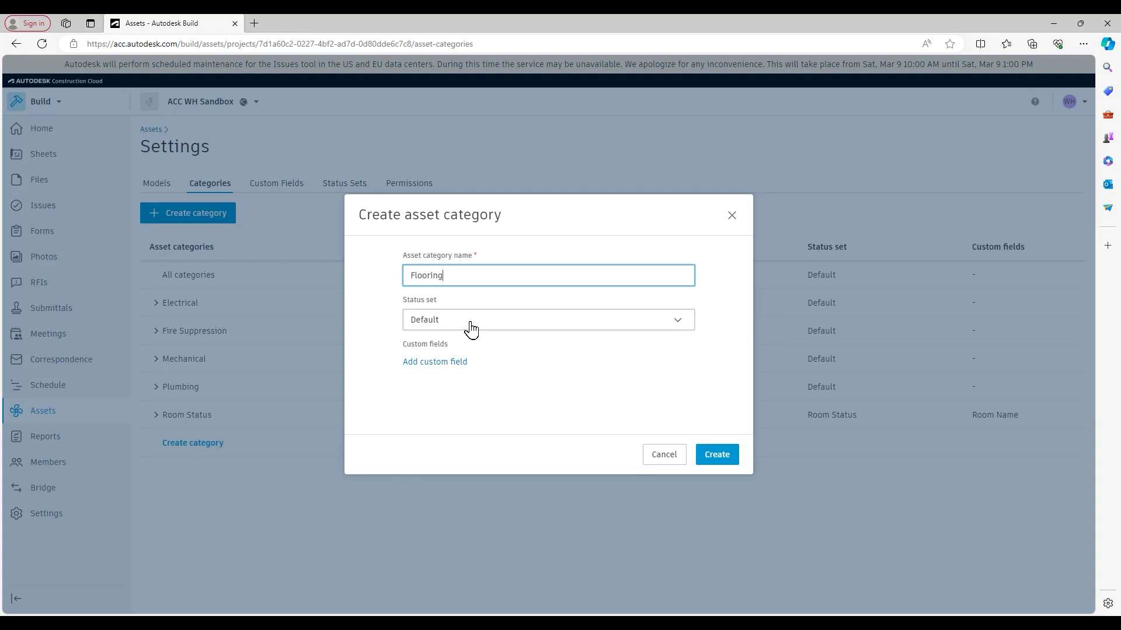
click(723, 460)
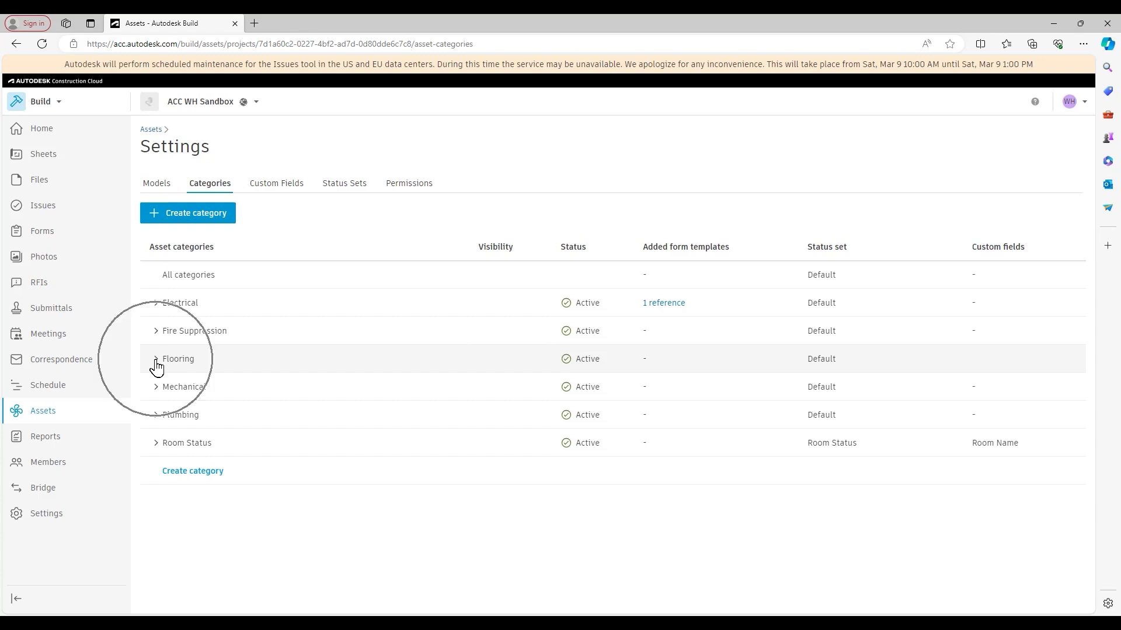
Expand Flooring and add a Vinyl subcategory under it.
click(155, 359)
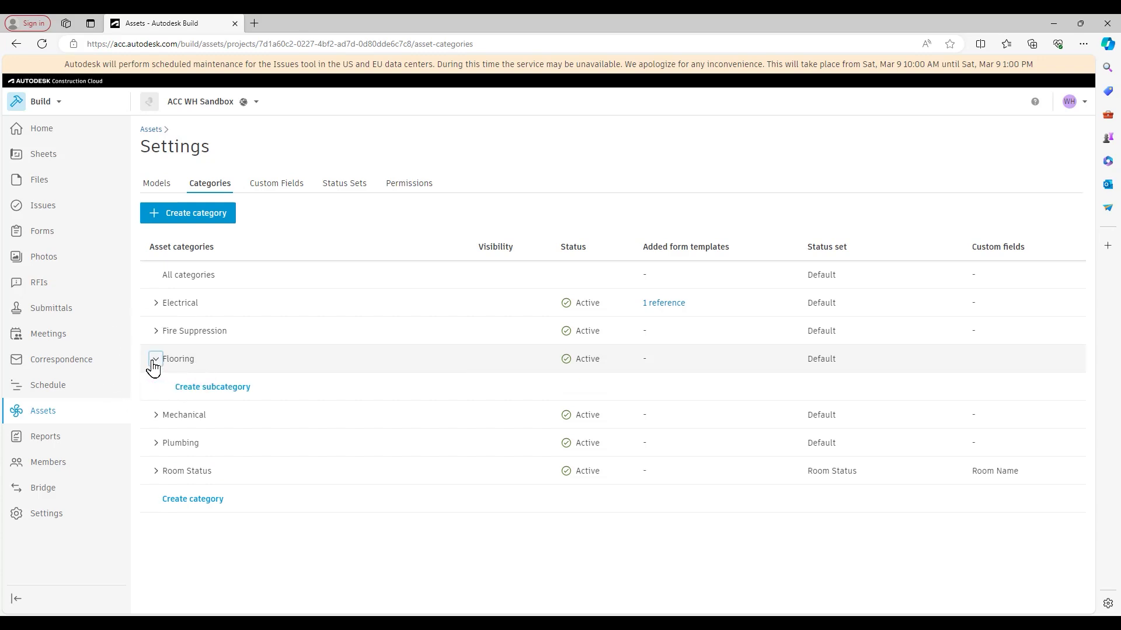
click(209, 390)
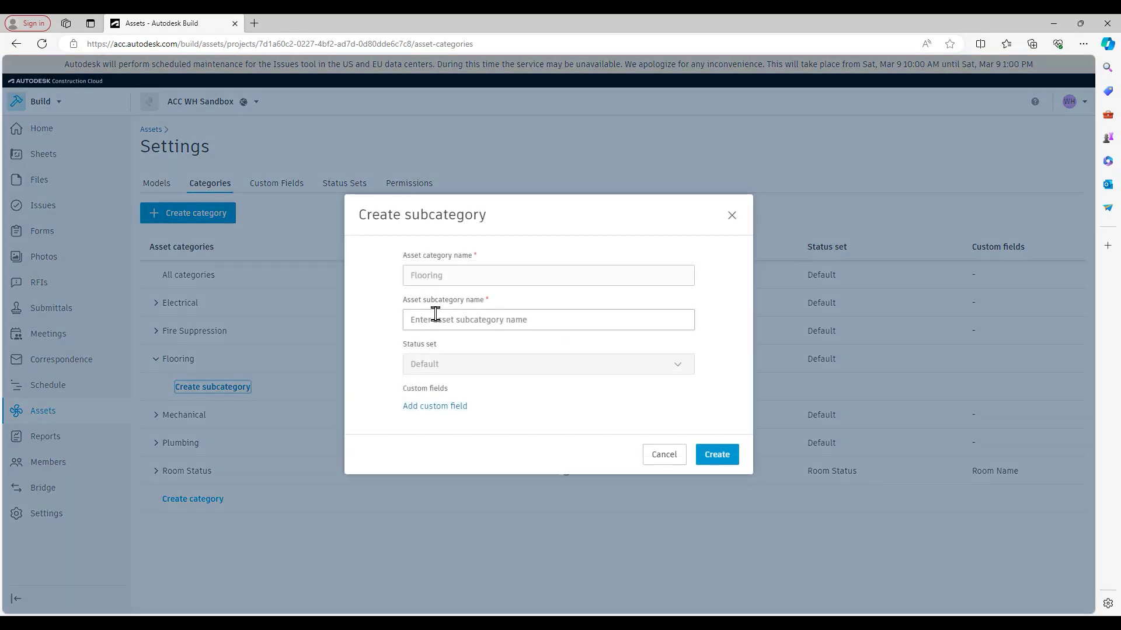
click(435, 319)
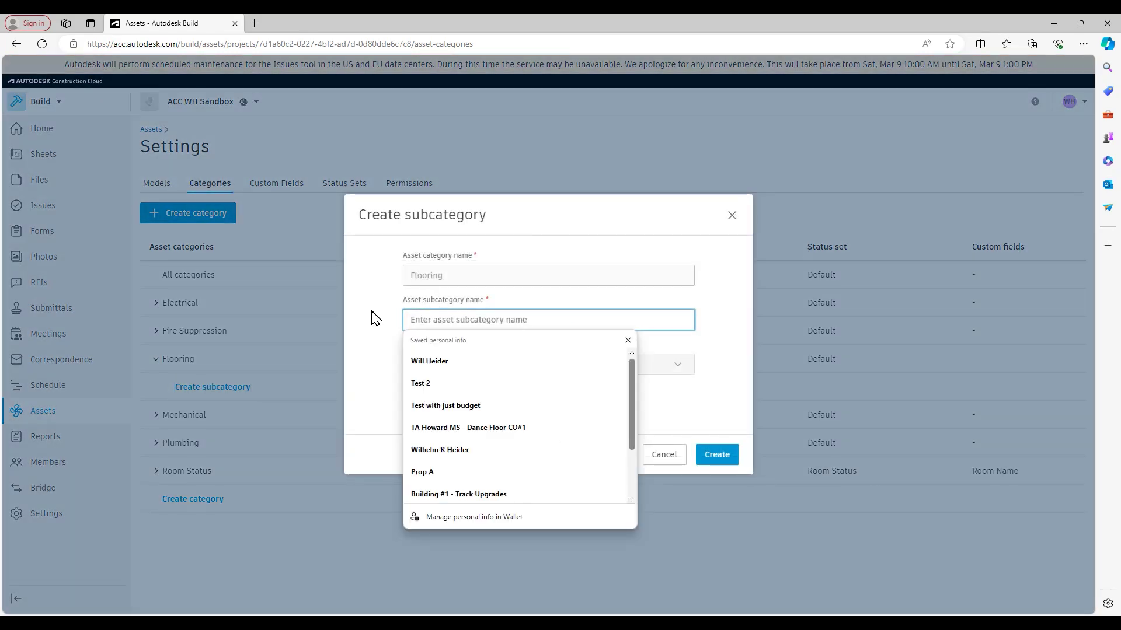
text(Vinyl)
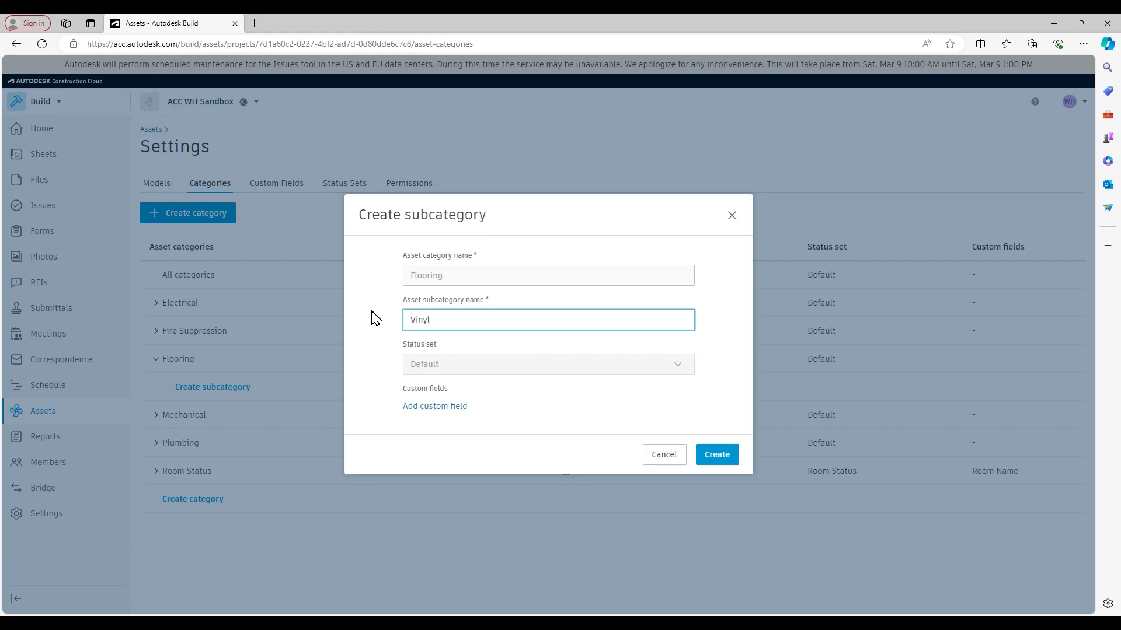
click(725, 463)
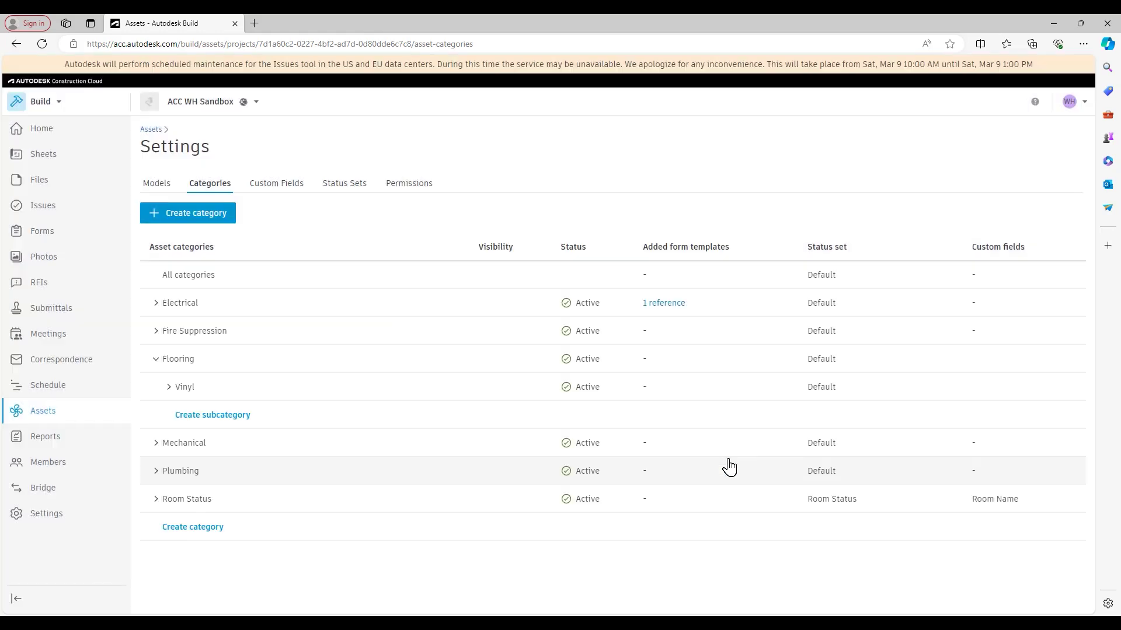
Add Wood and Tile subcategories under Flooring, then open Flooring's details.
click(224, 416)
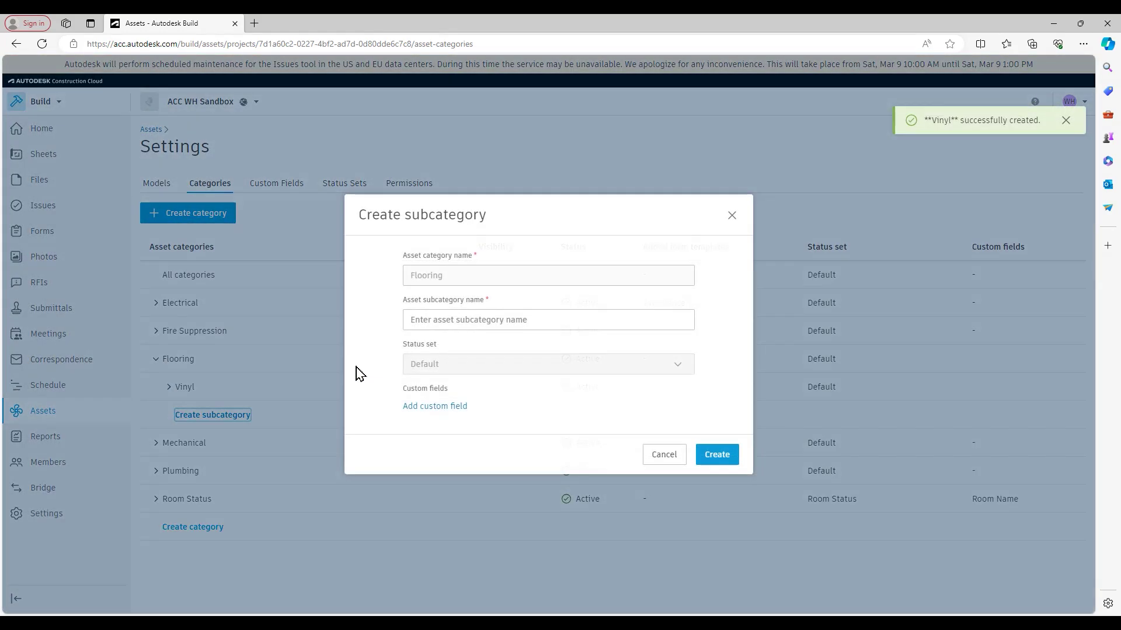
click(449, 314)
text(Wood)
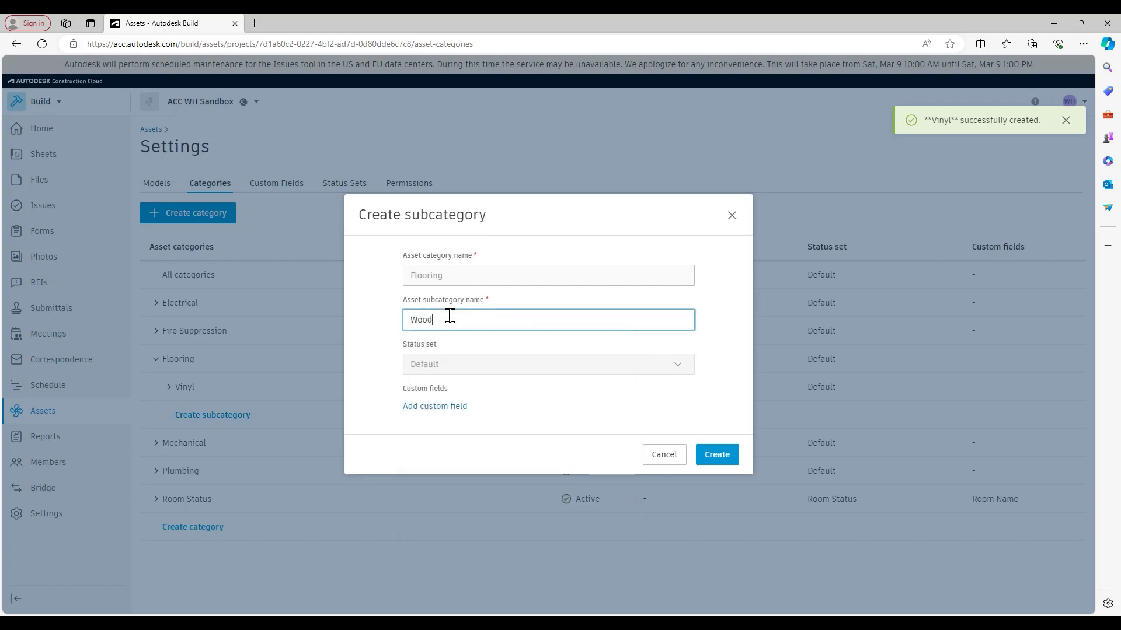
click(716, 455)
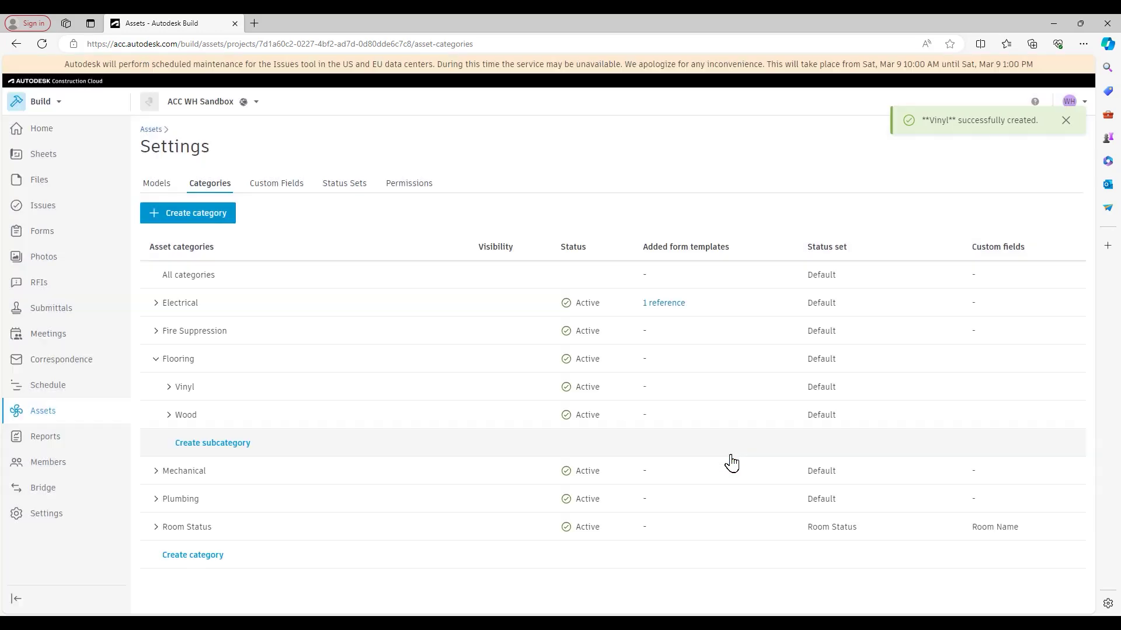
click(206, 446)
click(482, 322)
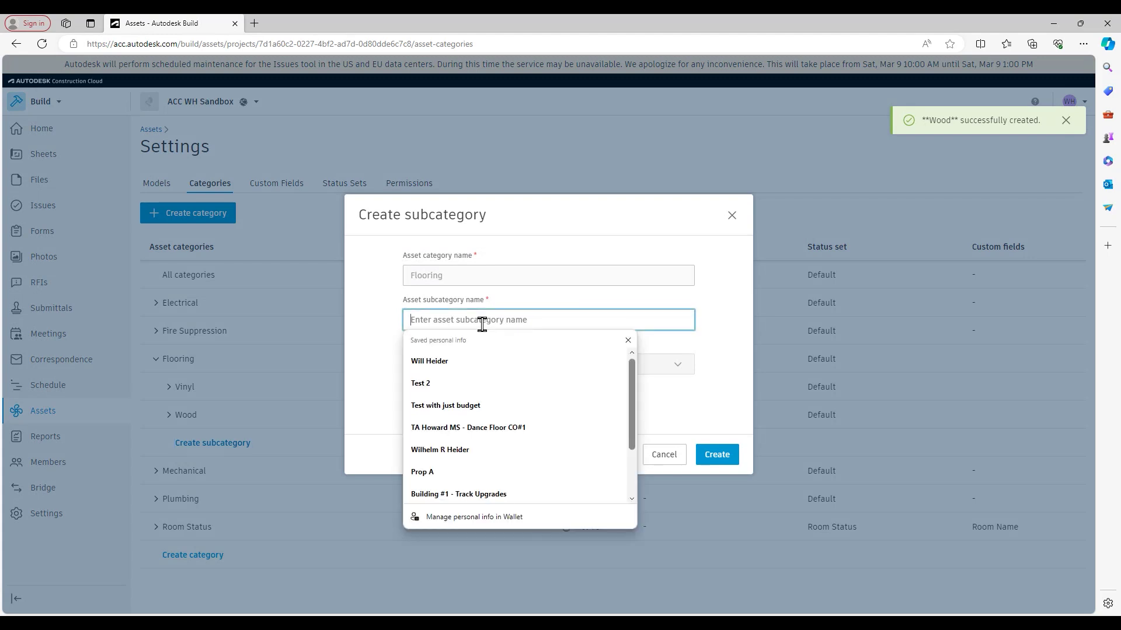
text(Tile)
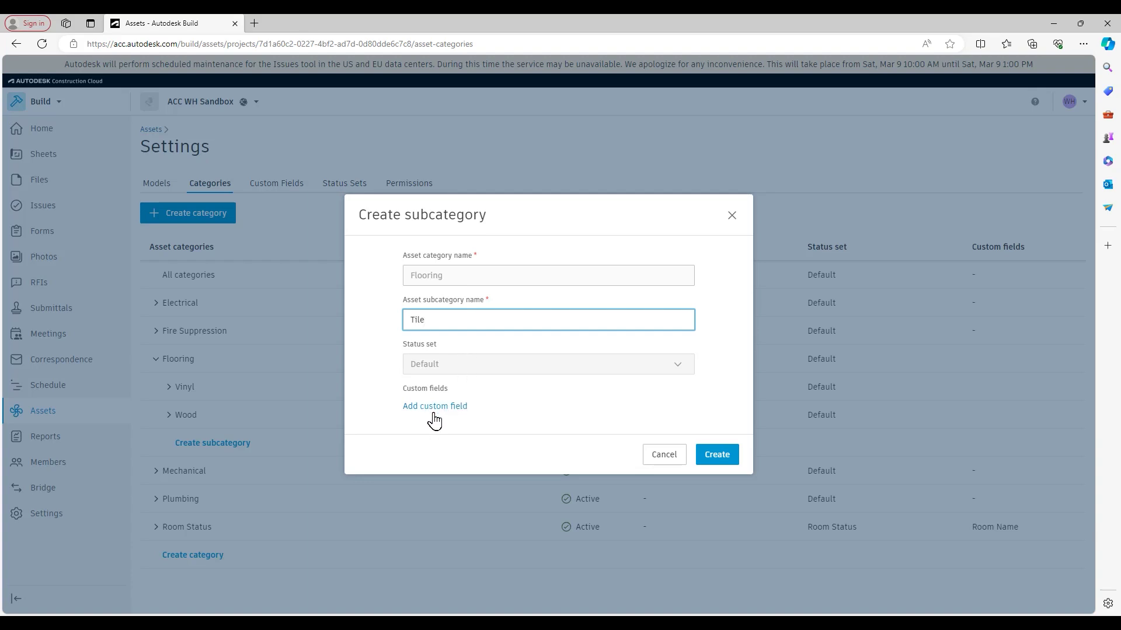
click(718, 461)
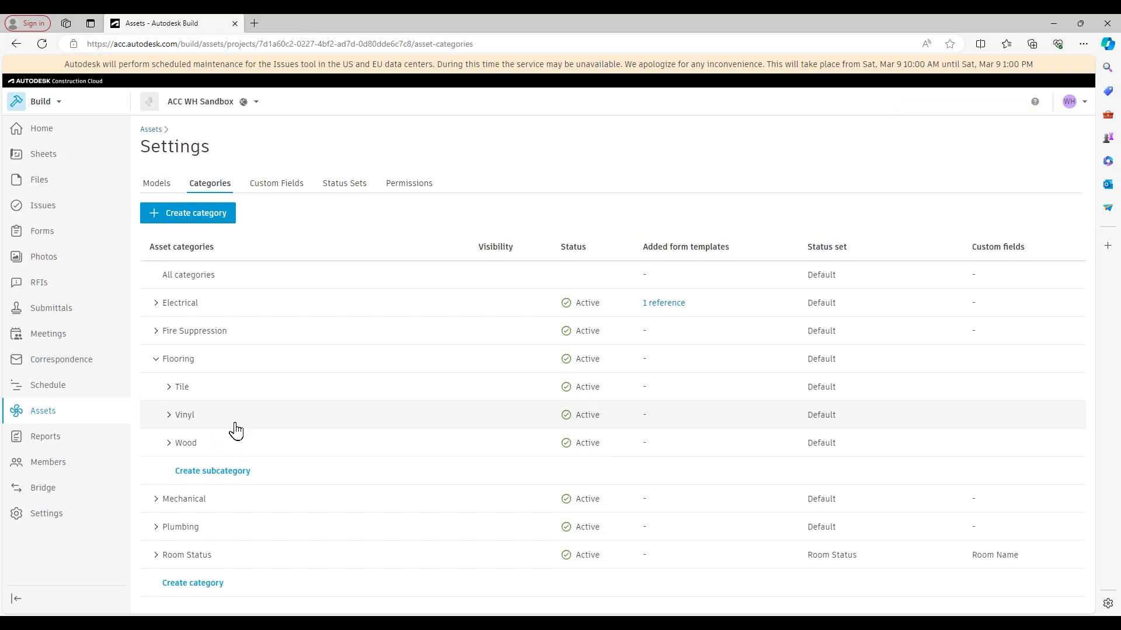
click(193, 372)
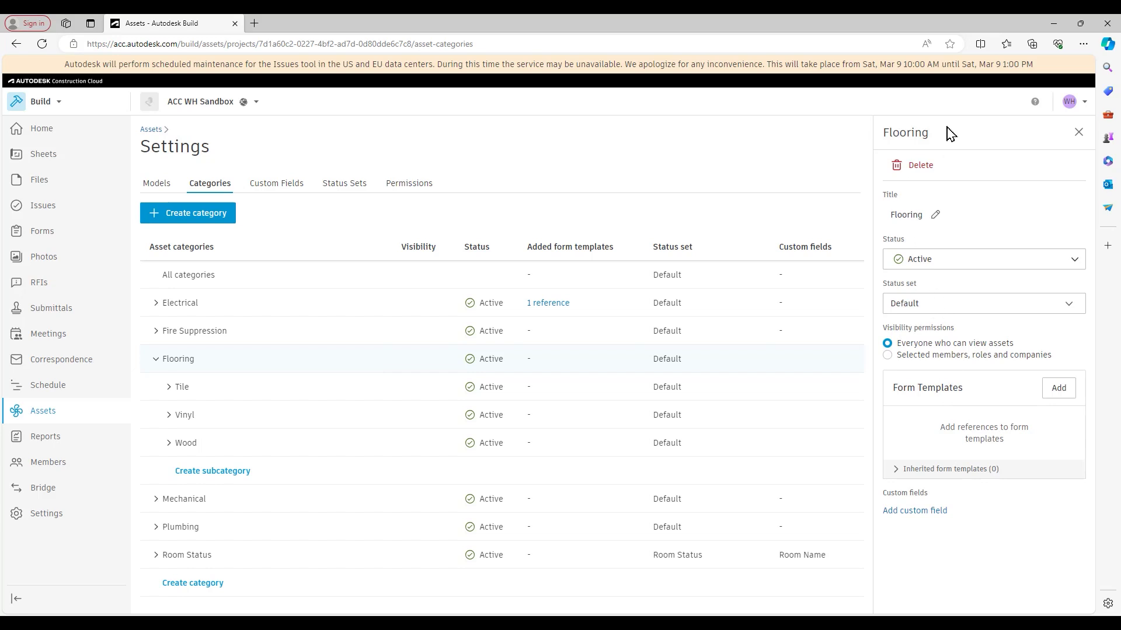
Browse form templates for Flooring and close the list without attaching any.
click(1057, 389)
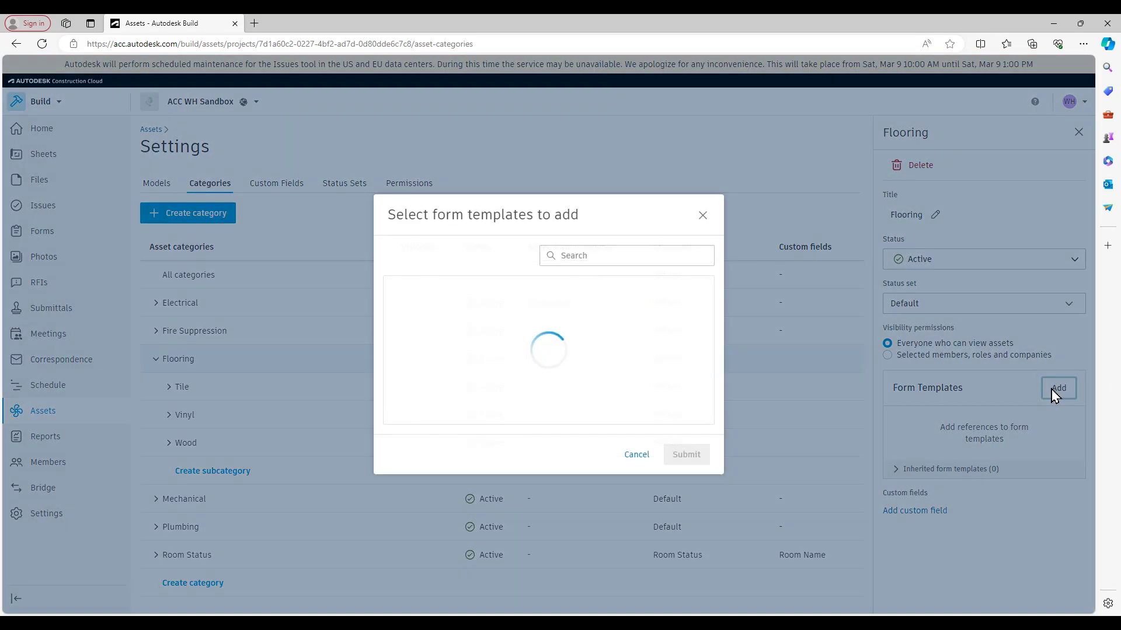
scroll(637, 320, down, 2)
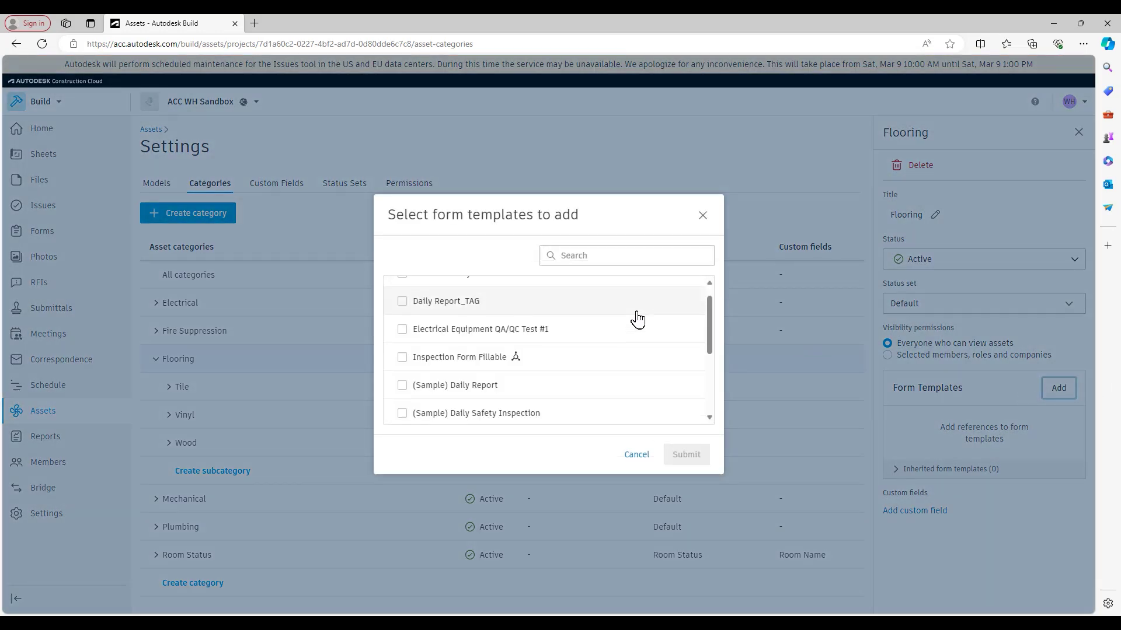
scroll(638, 320, down, 3)
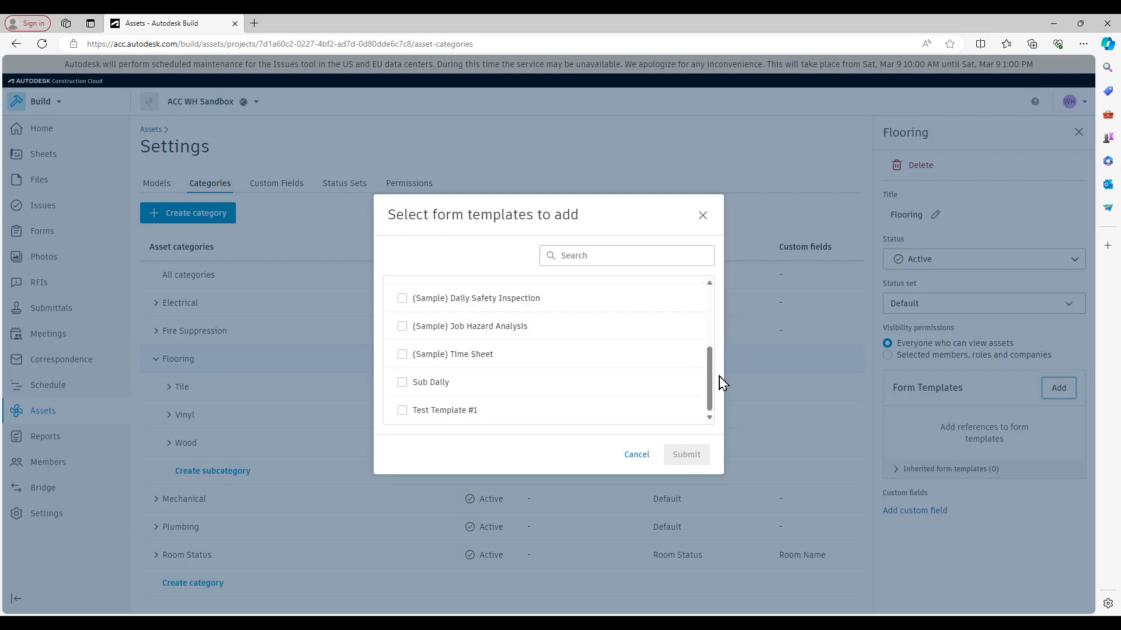
drag(713, 374, 709, 300)
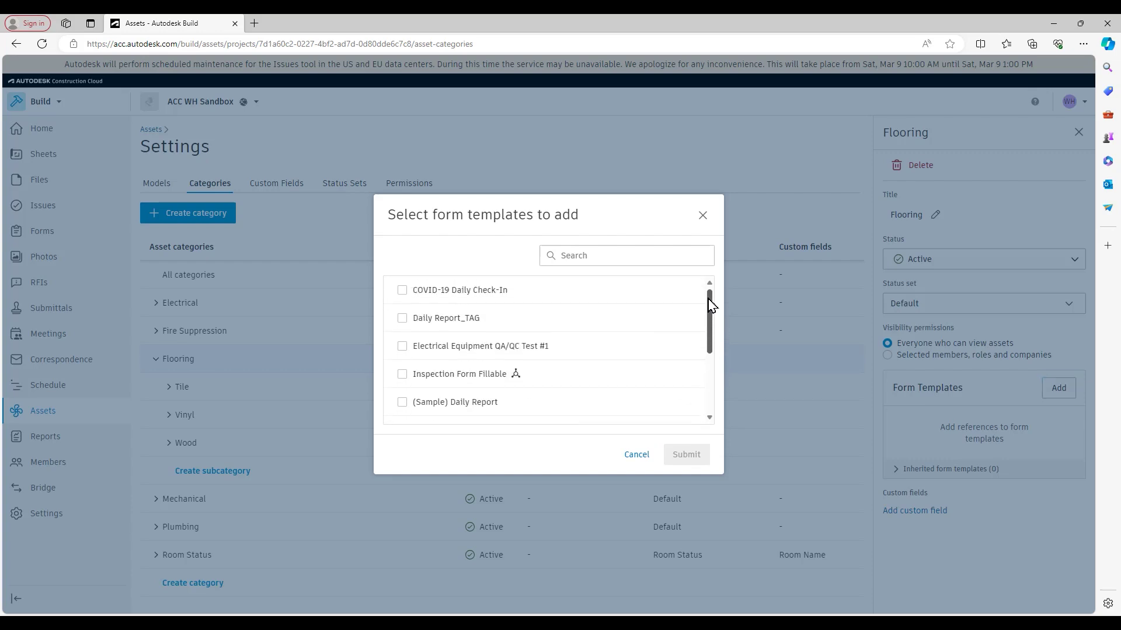
click(702, 215)
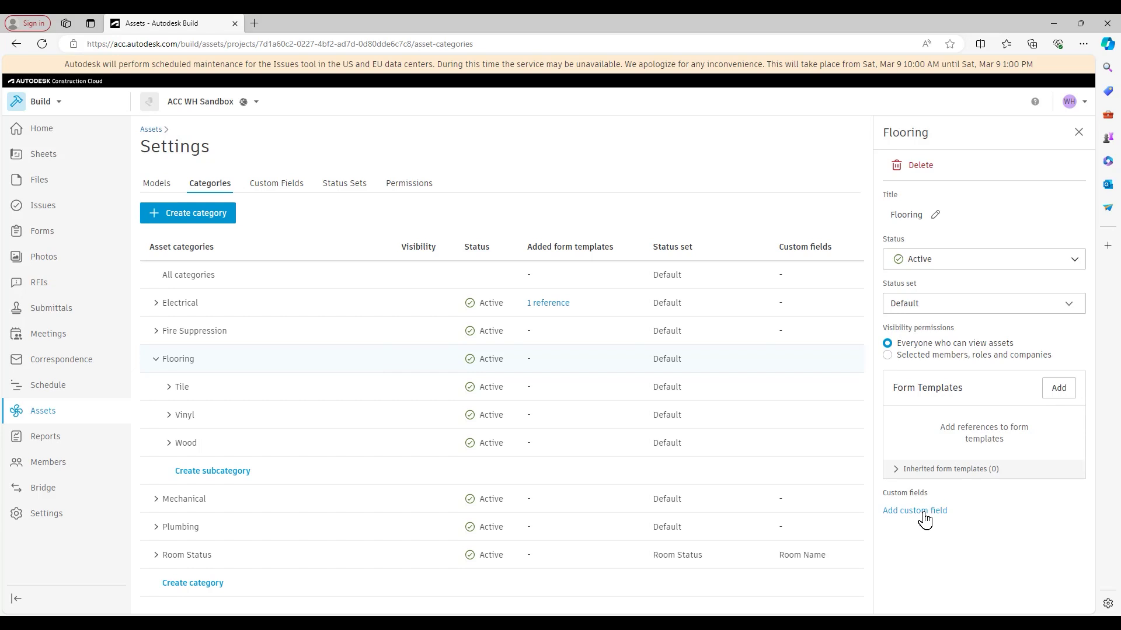
click(212, 395)
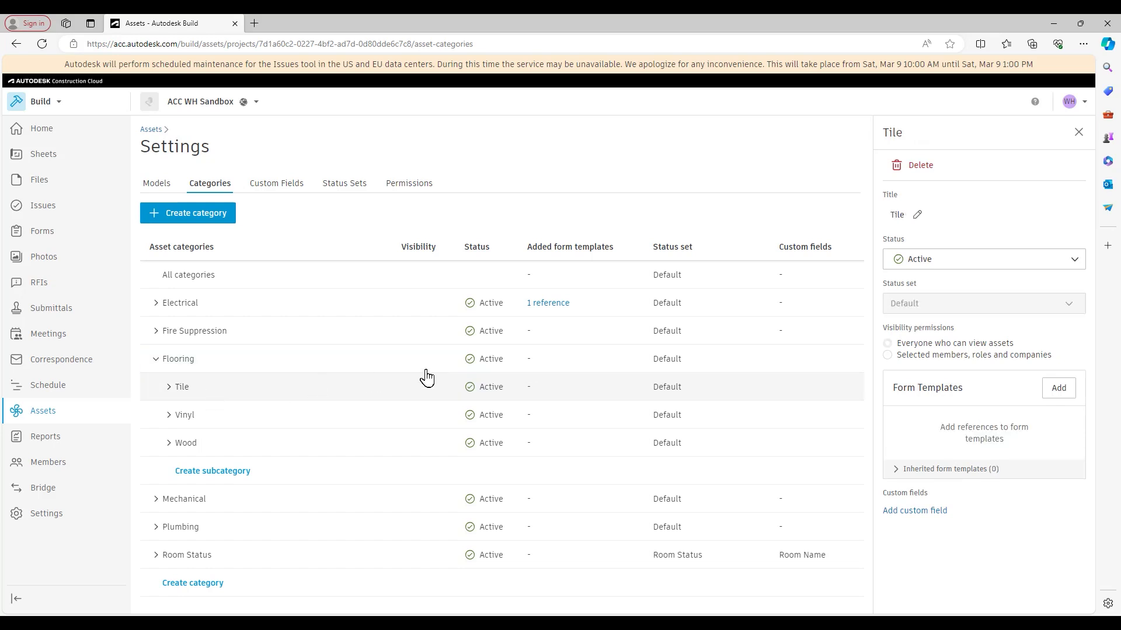
click(897, 215)
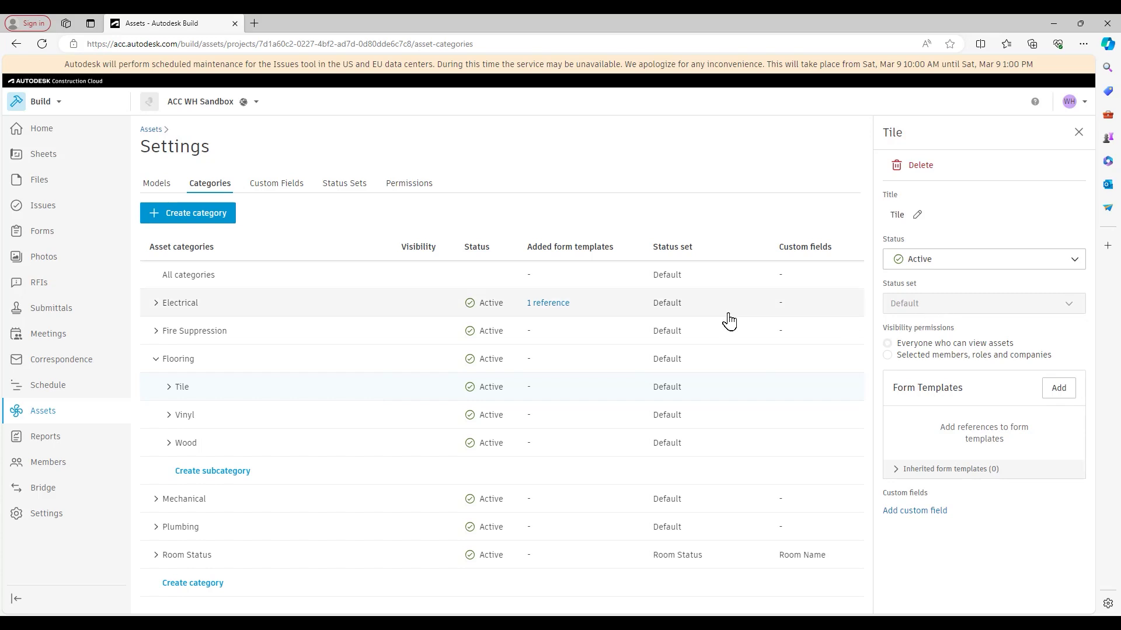
click(188, 366)
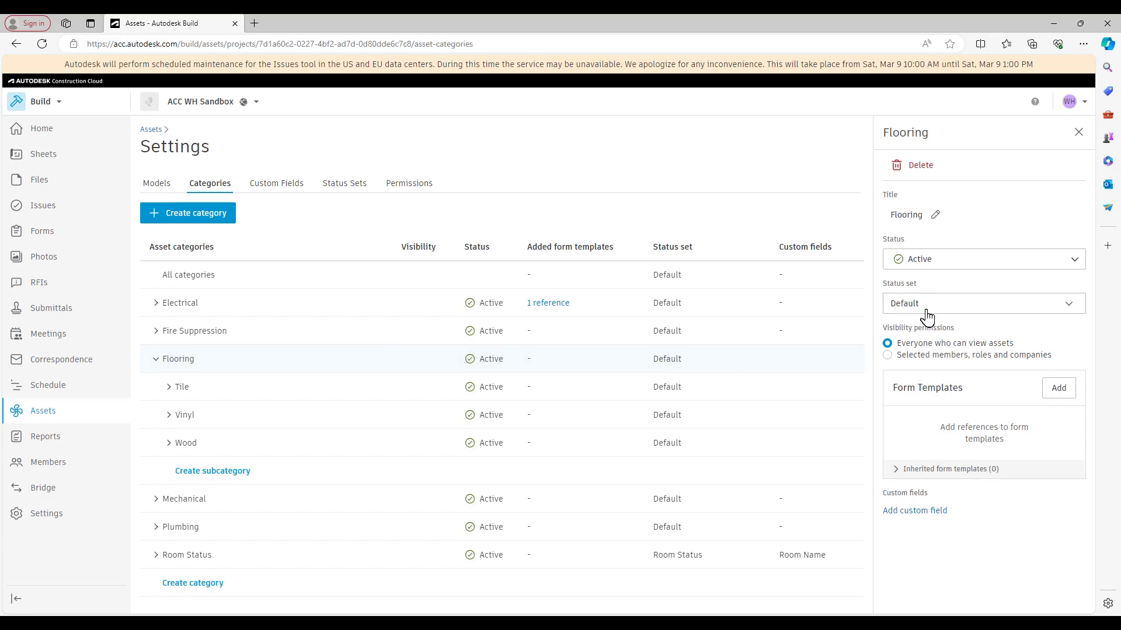
click(231, 416)
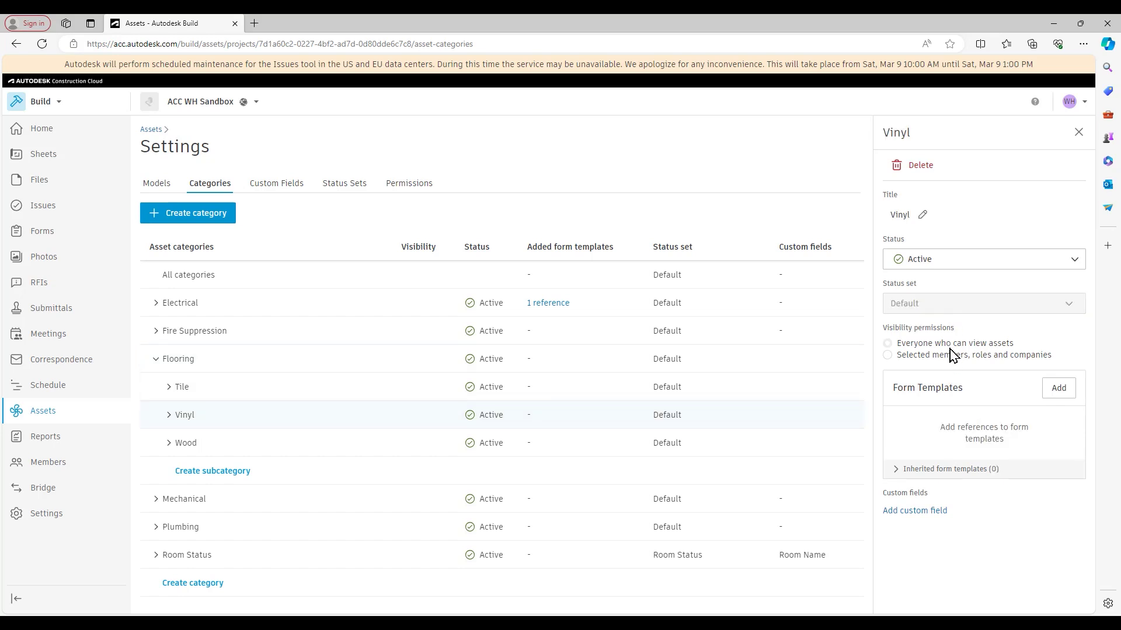
click(313, 369)
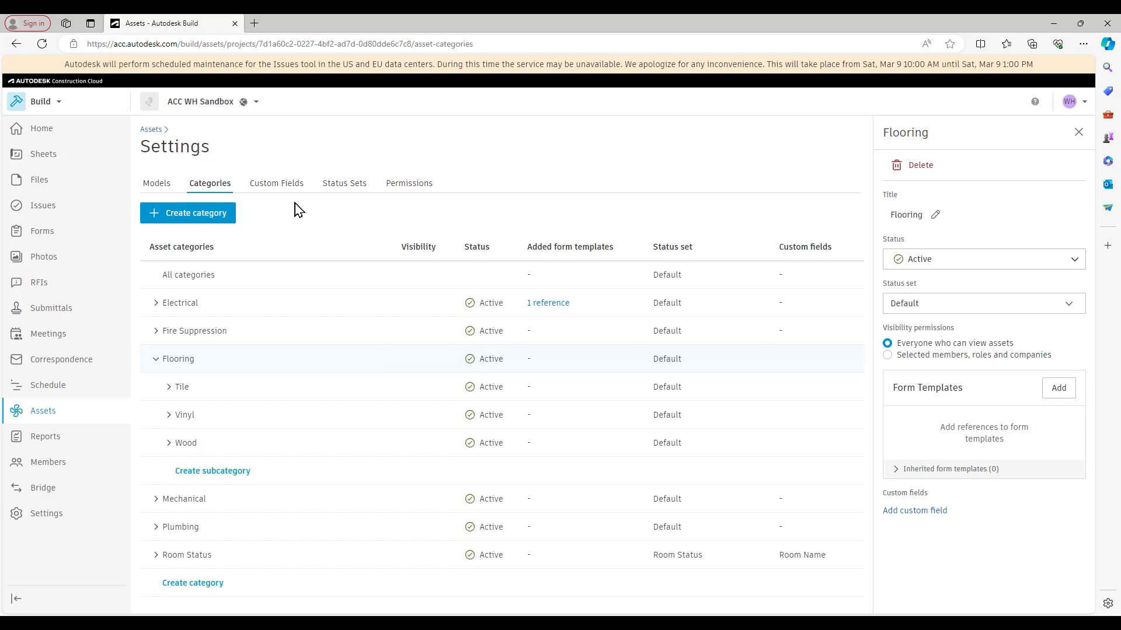
click(348, 187)
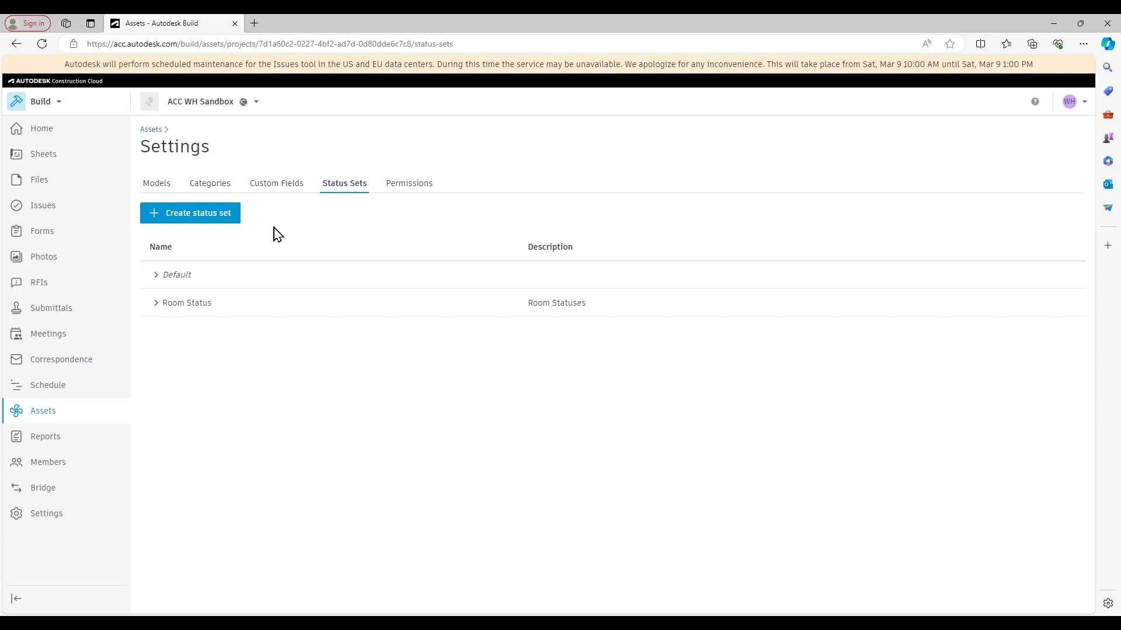
Review the Default and Room Status sets' statuses, then start a new status set.
click(156, 276)
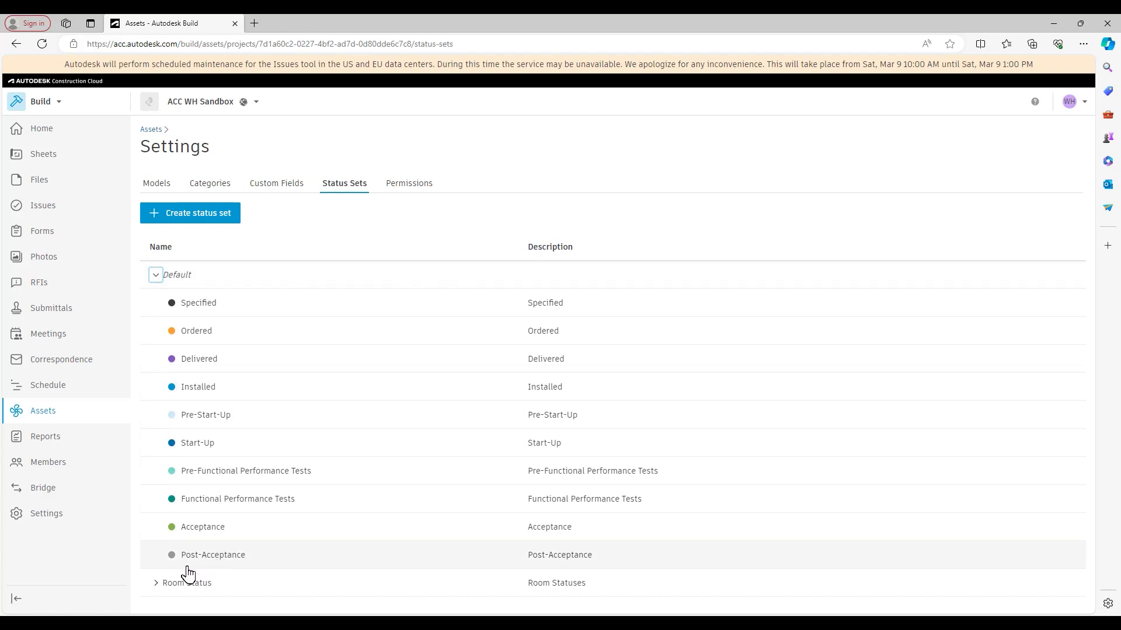
click(154, 276)
click(156, 308)
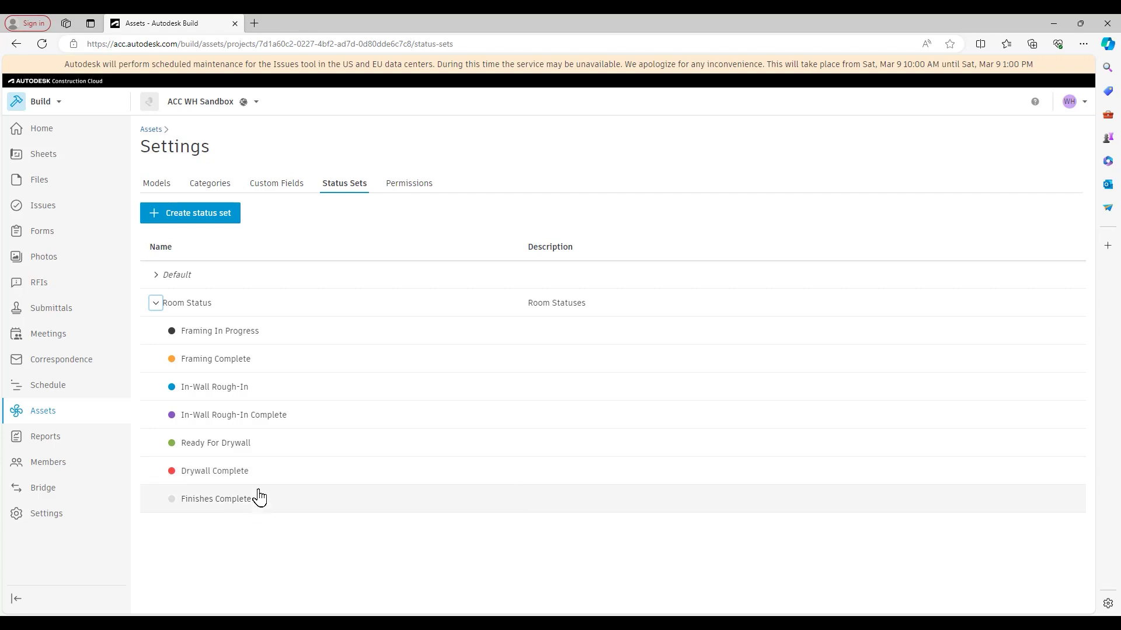
click(156, 303)
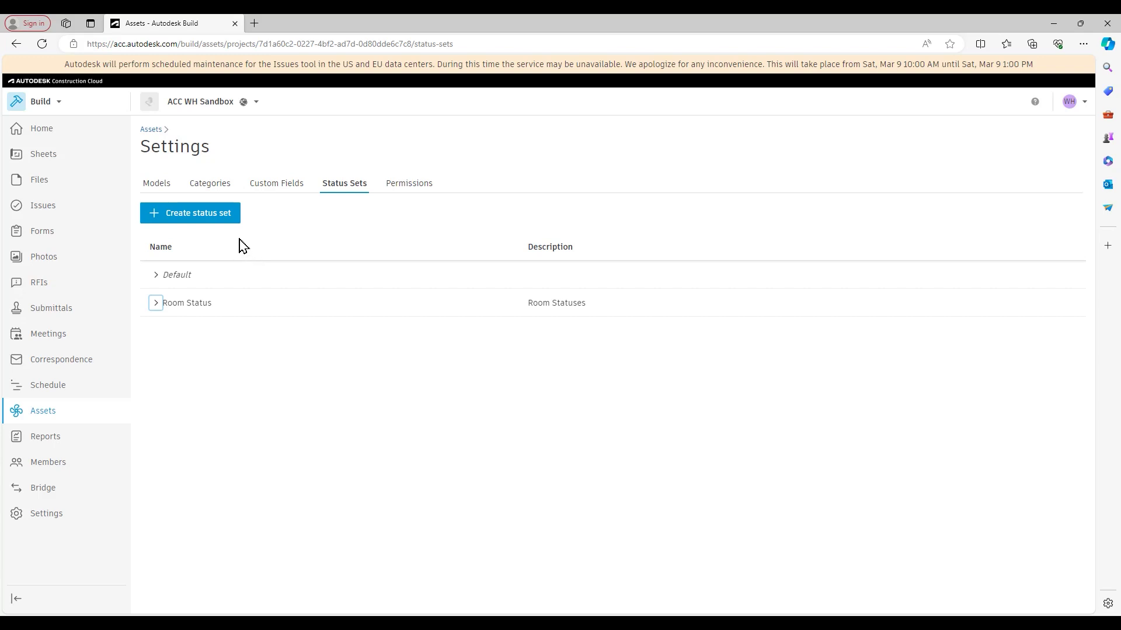
click(198, 218)
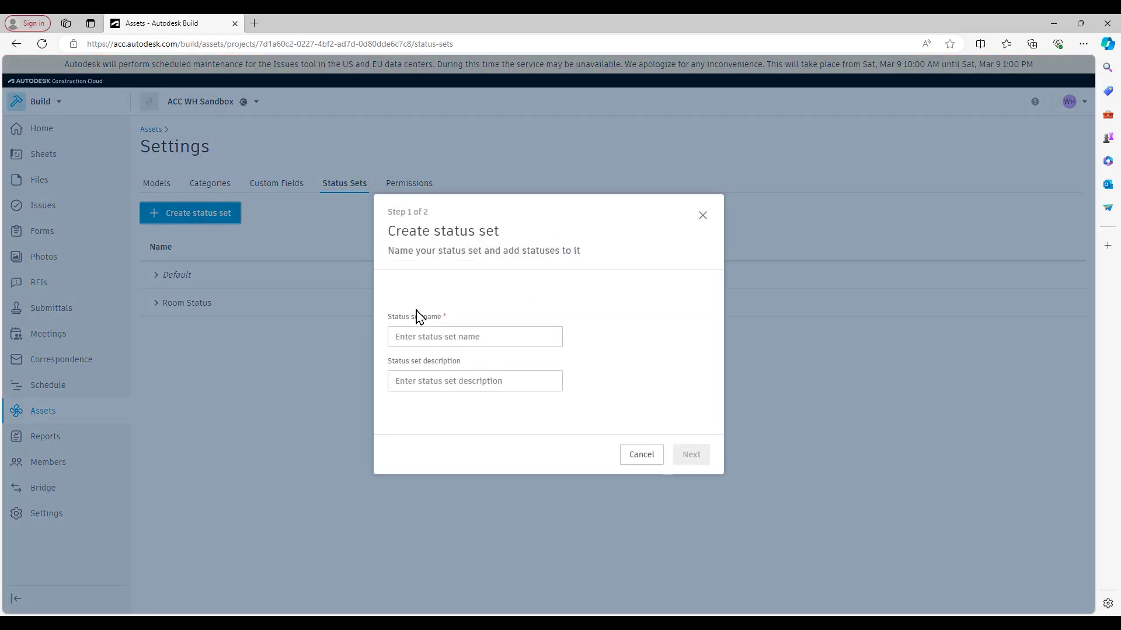
Name the status set 'Flooring' with description 'Flooring Statuses' and continue to statuses.
click(475, 337)
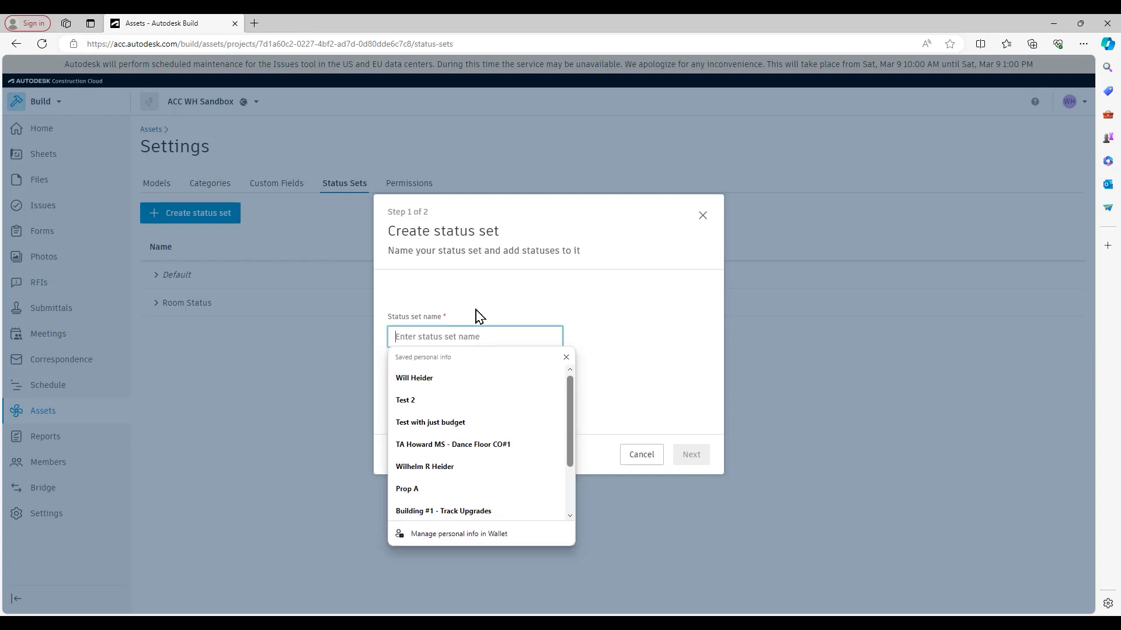
text(F)
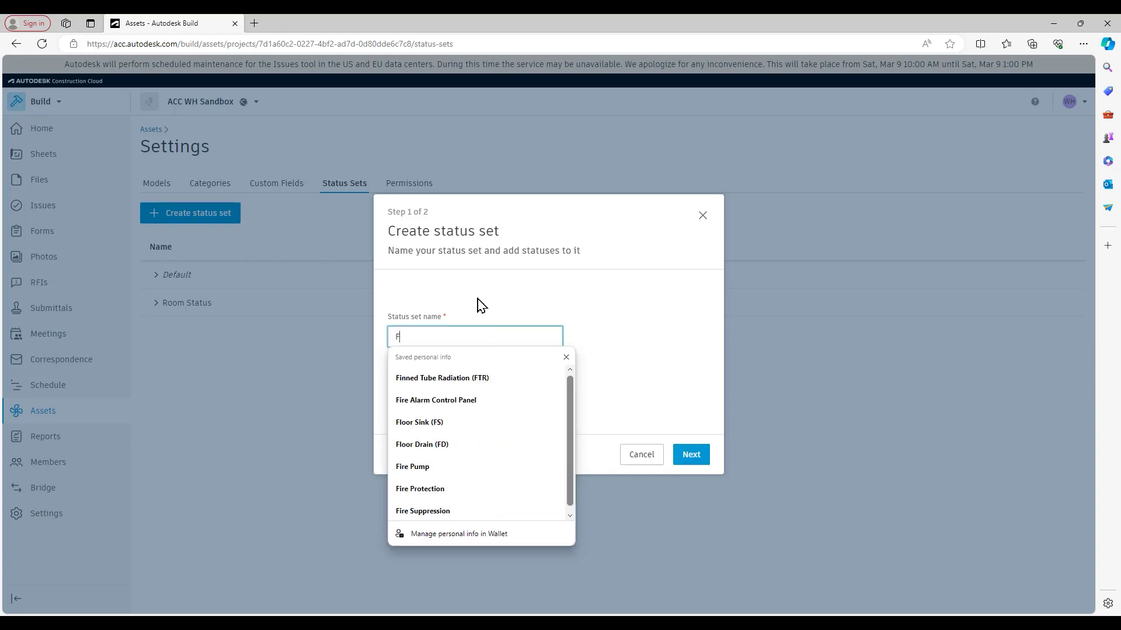
text(looring)
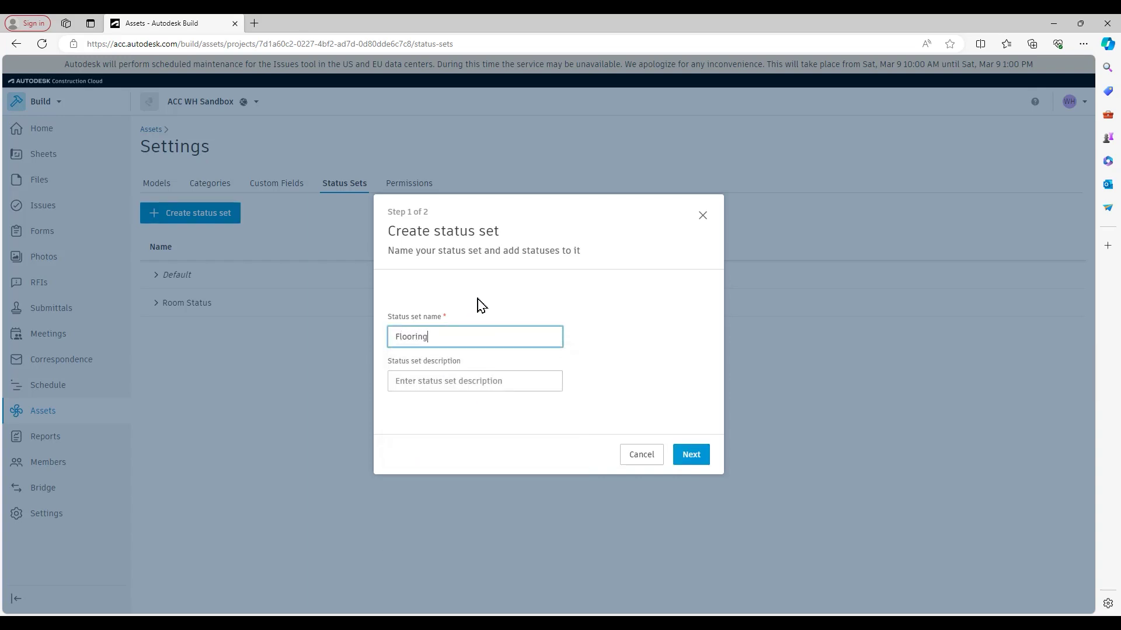
click(474, 380)
text(Flooring Statuses)
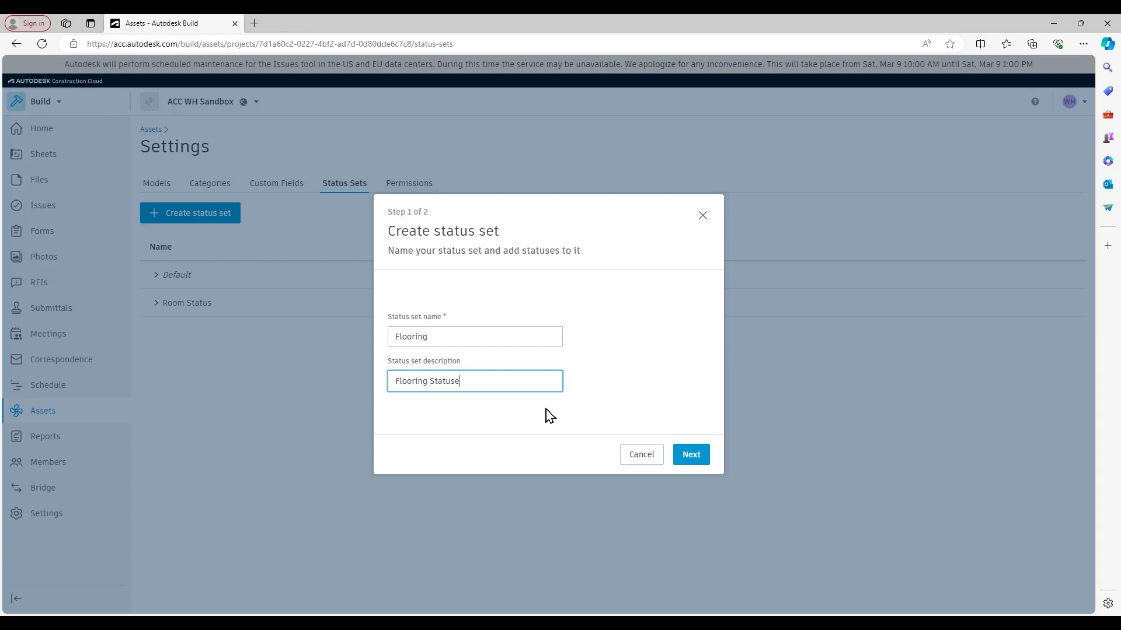
click(691, 455)
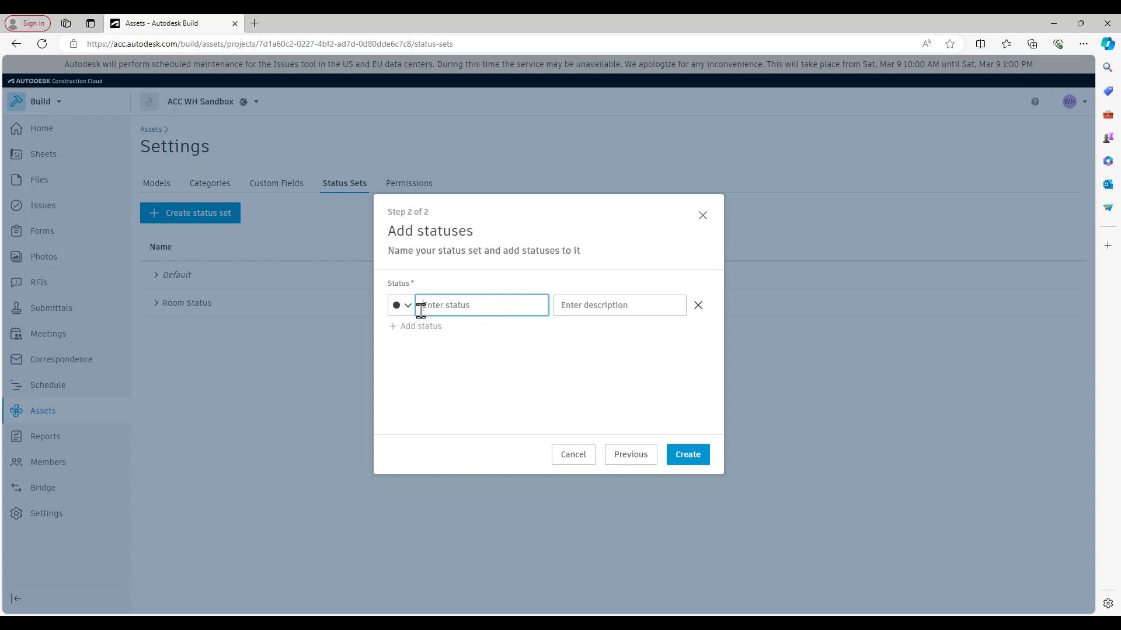
Add the statuses Material Ordered, Material On-Site and Material Installed to the set.
click(402, 305)
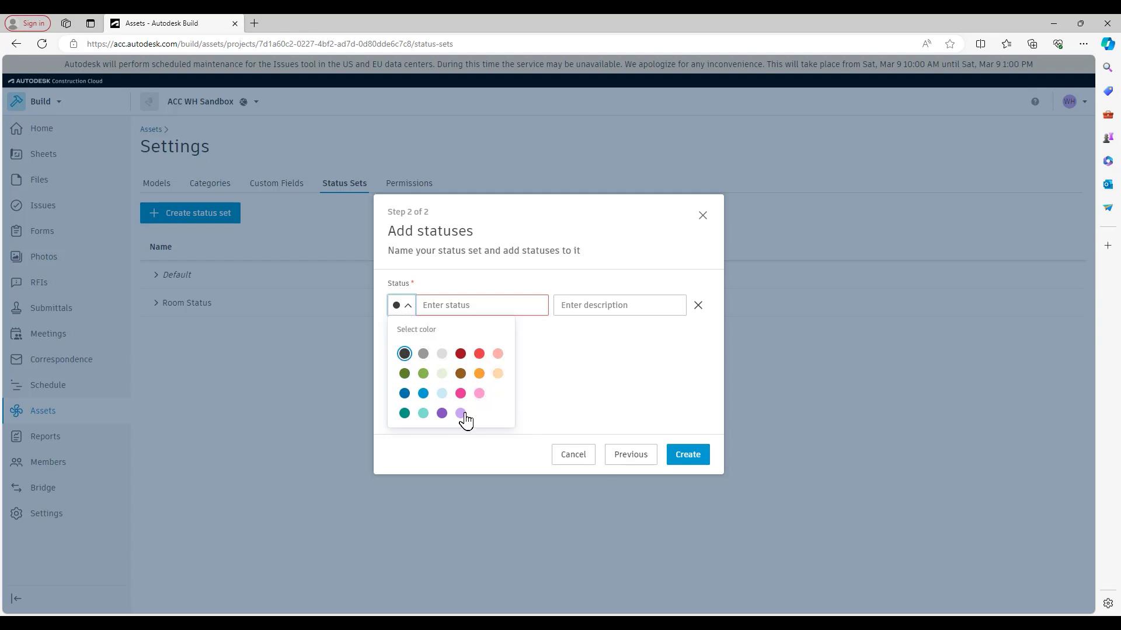
click(541, 380)
click(493, 312)
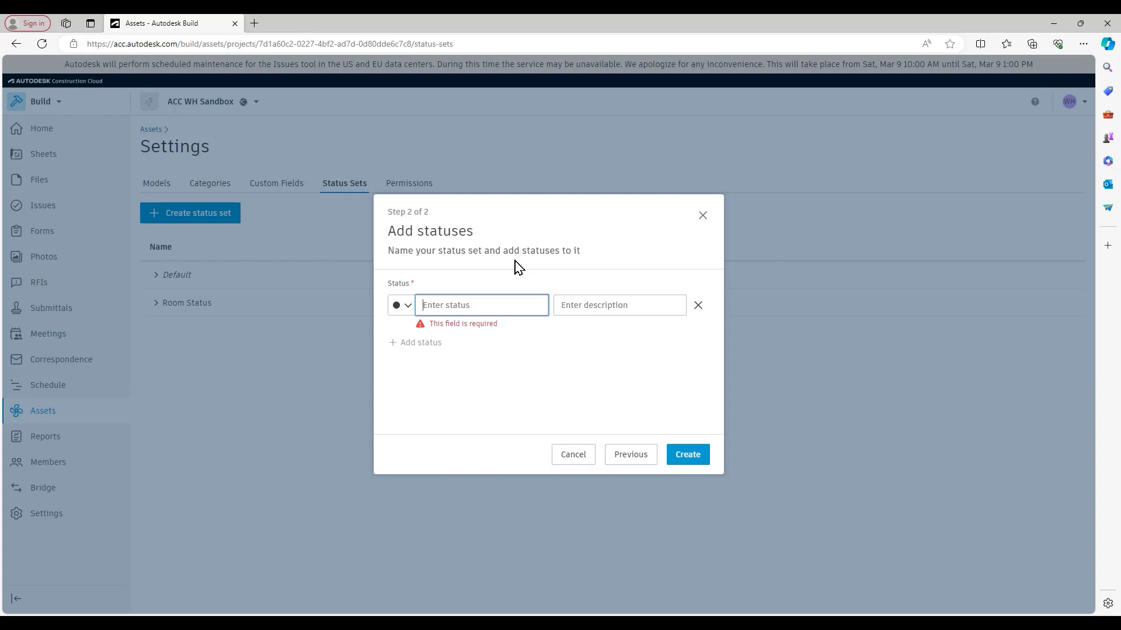
text(Material Ordered)
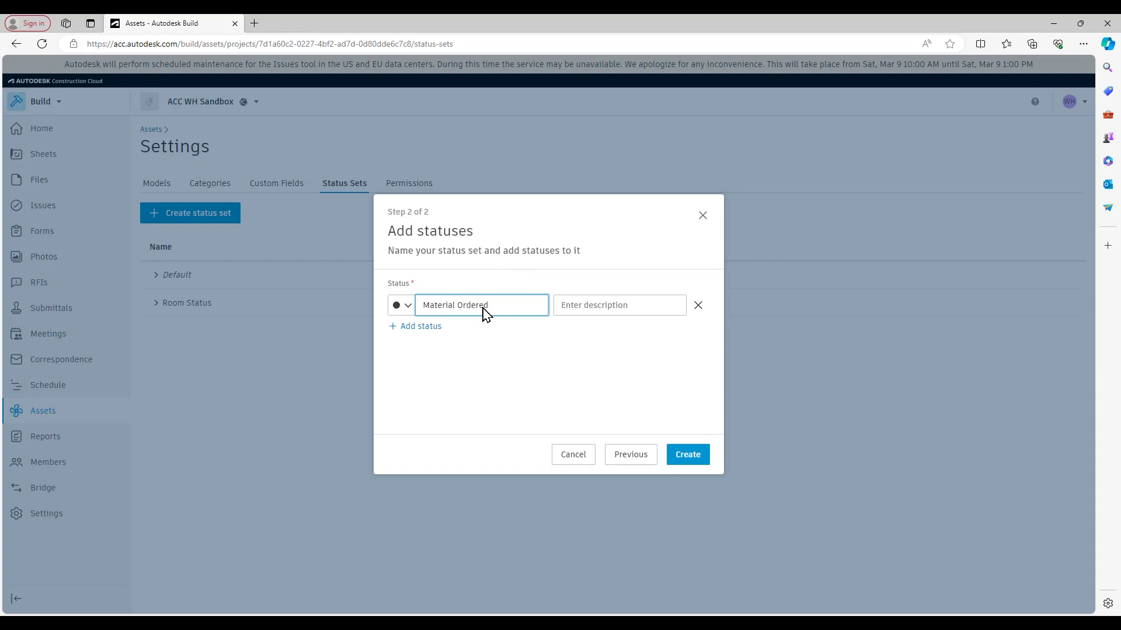
click(421, 328)
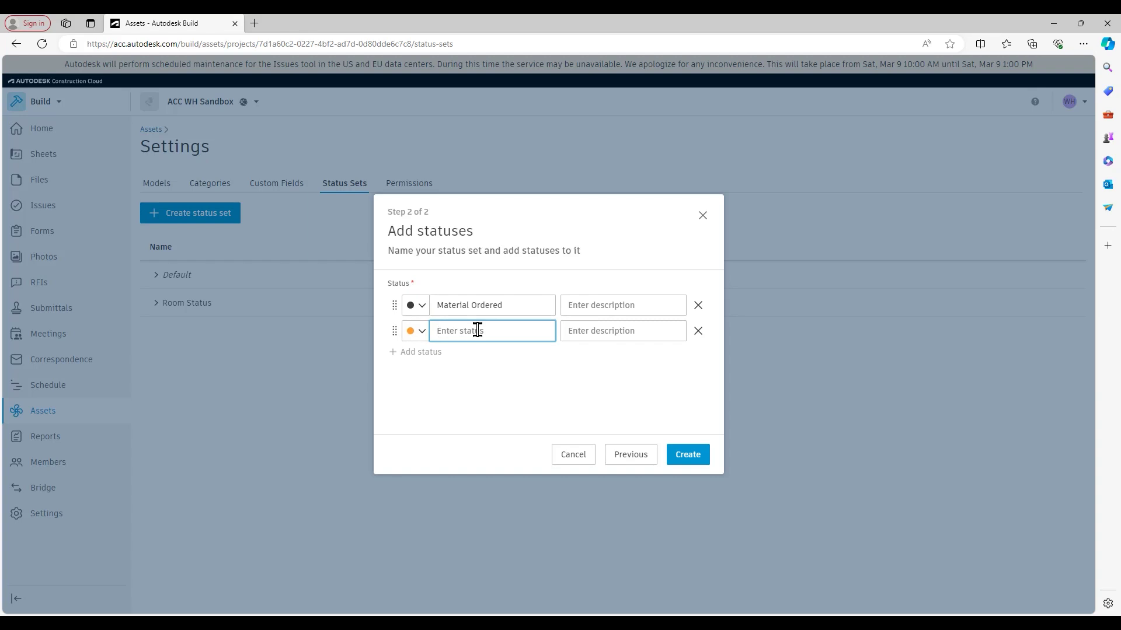
text(Material On-Site)
click(432, 353)
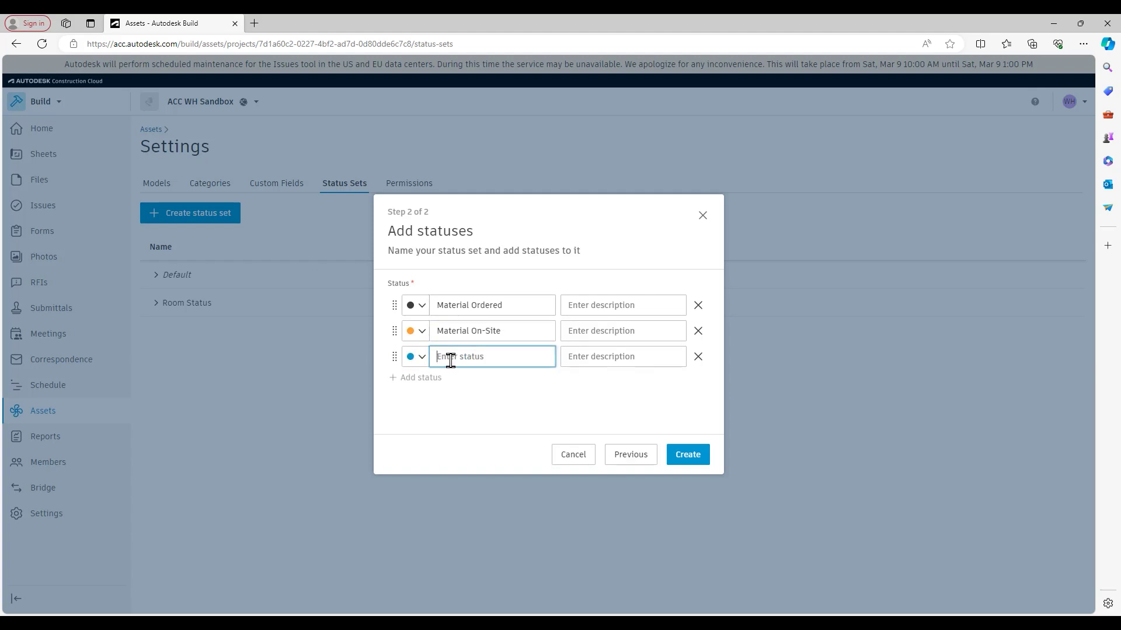
text(Material Installed)
click(602, 389)
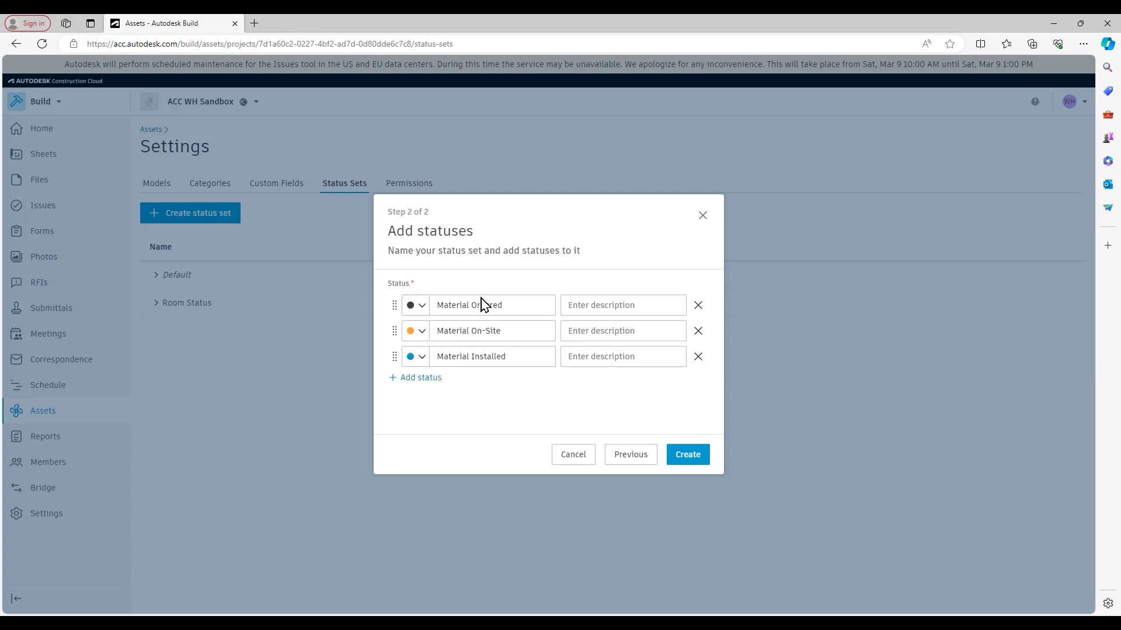
Colour Material Installed green and Material Ordered red, then create the Flooring status set.
mouse_move(394, 358)
mouse_down()
mouse_move(393, 335)
mouse_move(392, 366)
mouse_up()
click(410, 358)
click(437, 426)
click(415, 331)
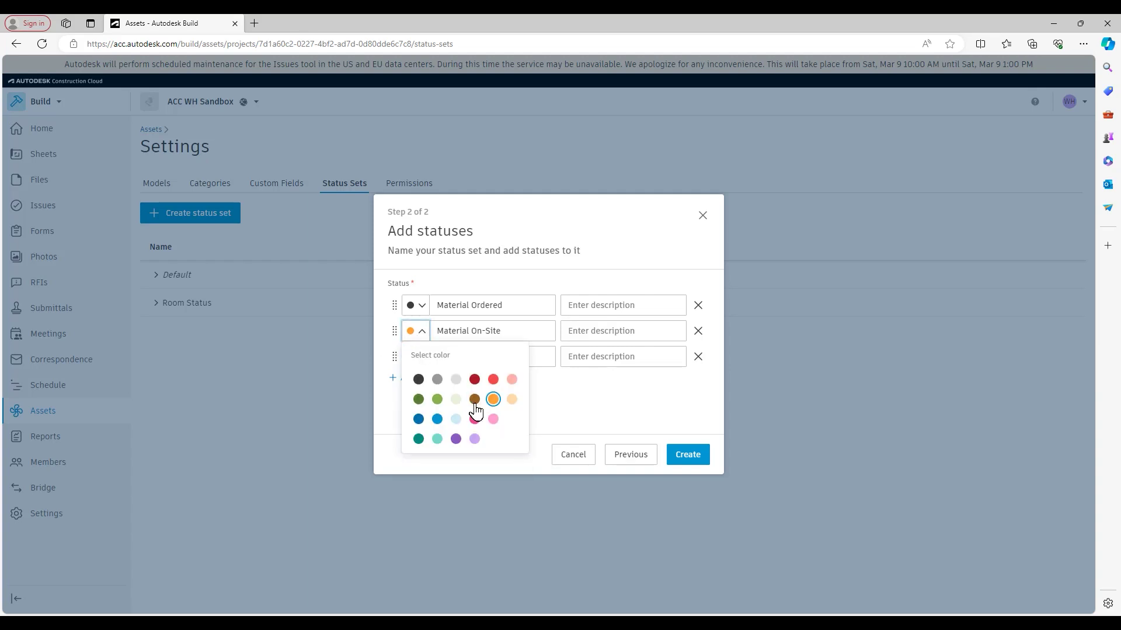
click(576, 393)
click(415, 305)
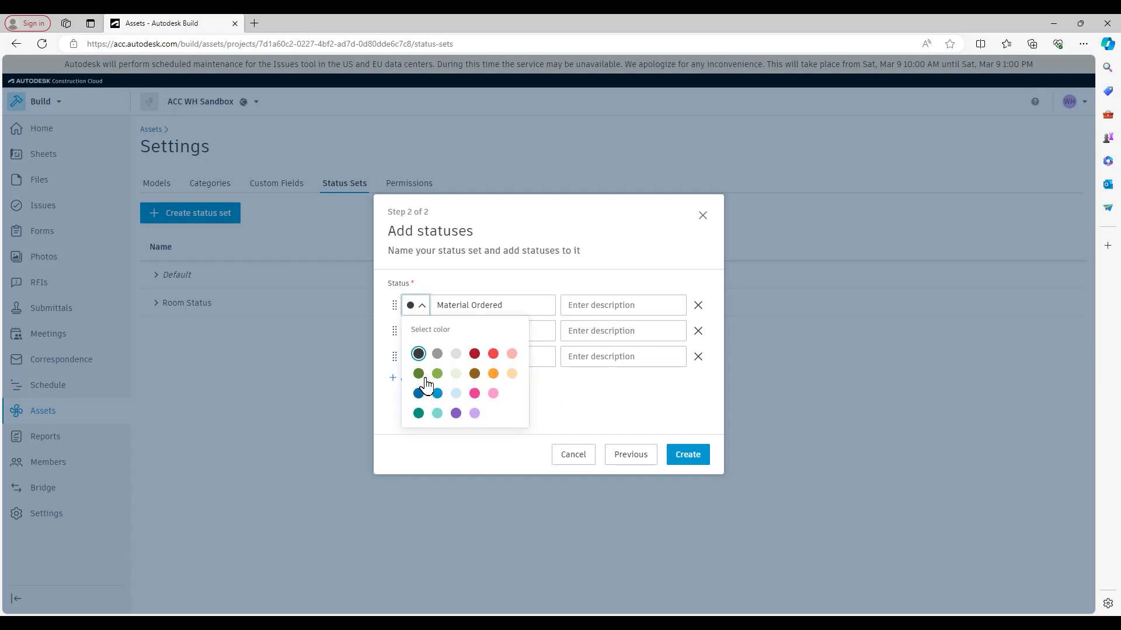
click(494, 353)
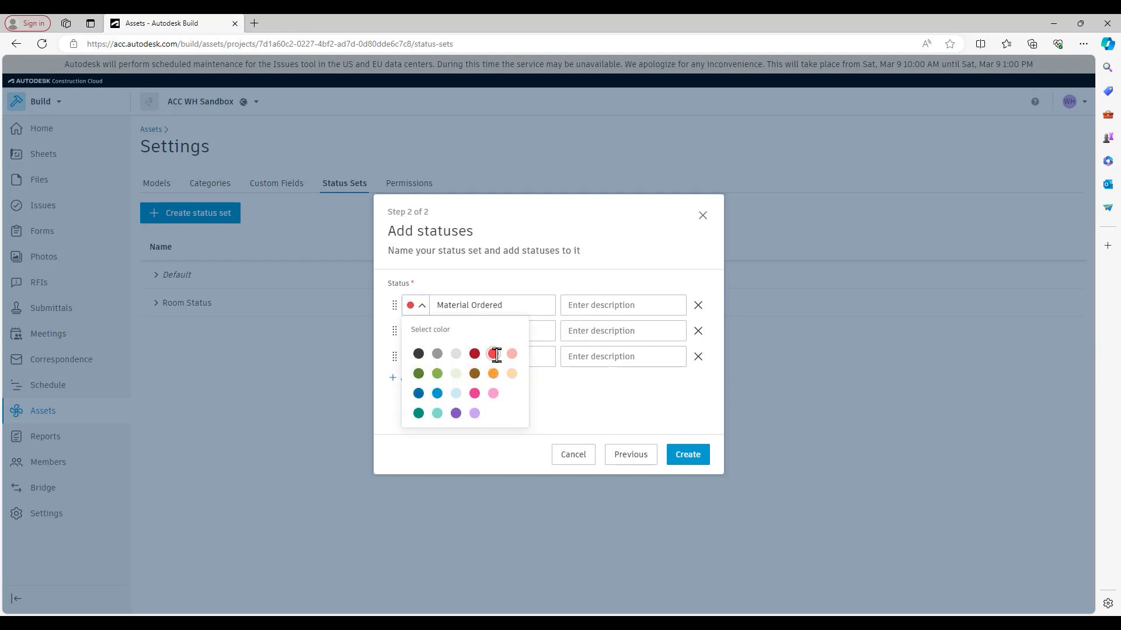
click(684, 462)
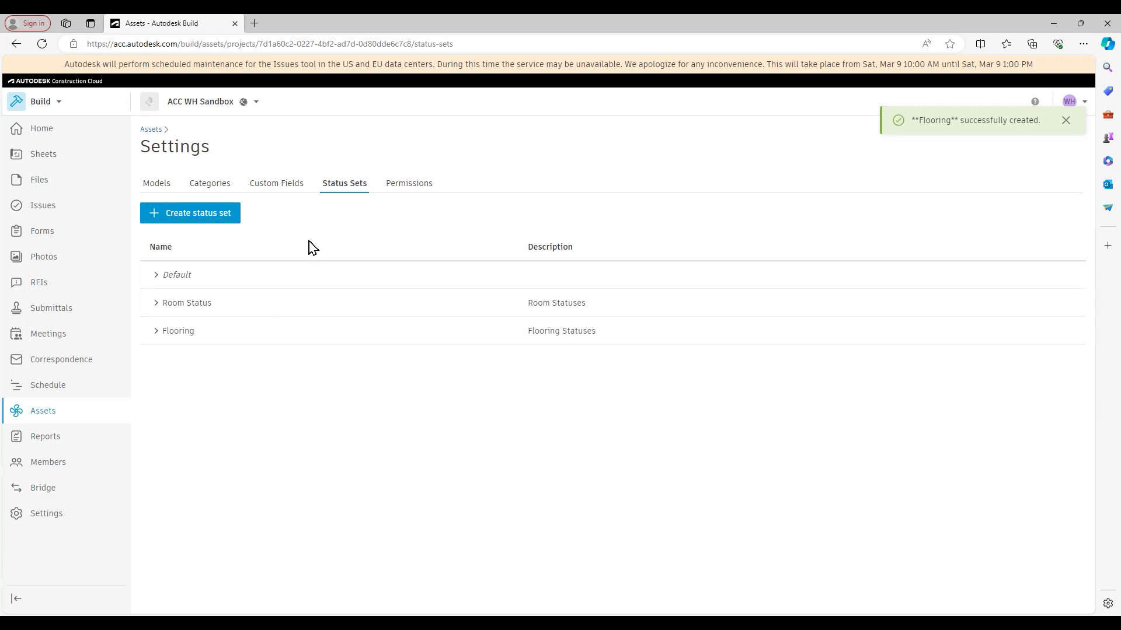
Assign the Flooring status set to the Flooring asset category.
click(227, 199)
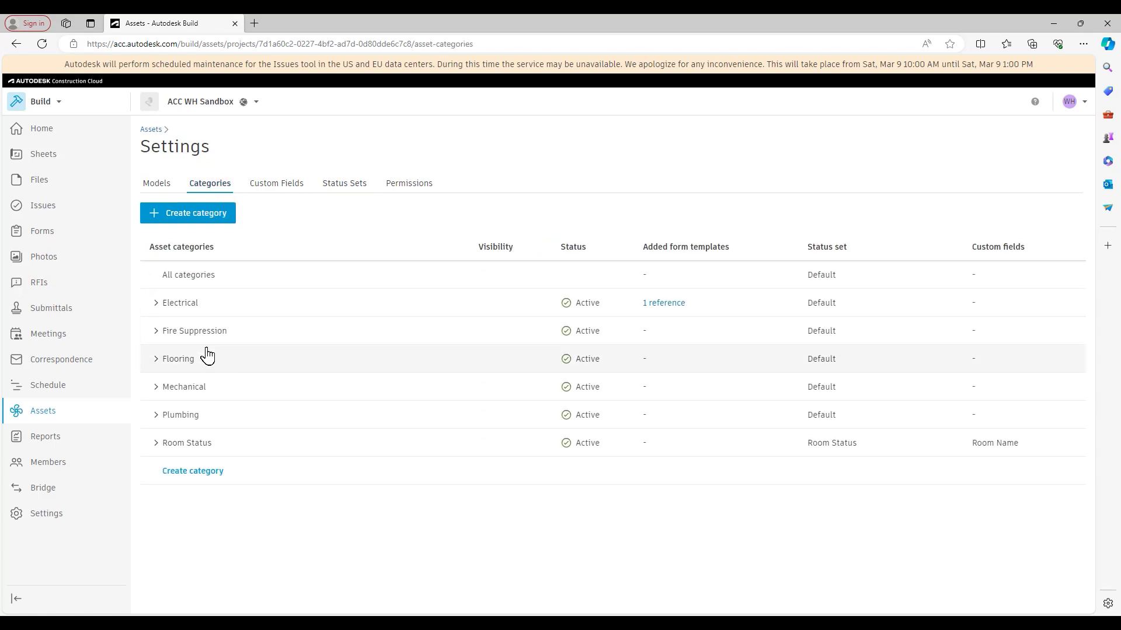
click(204, 358)
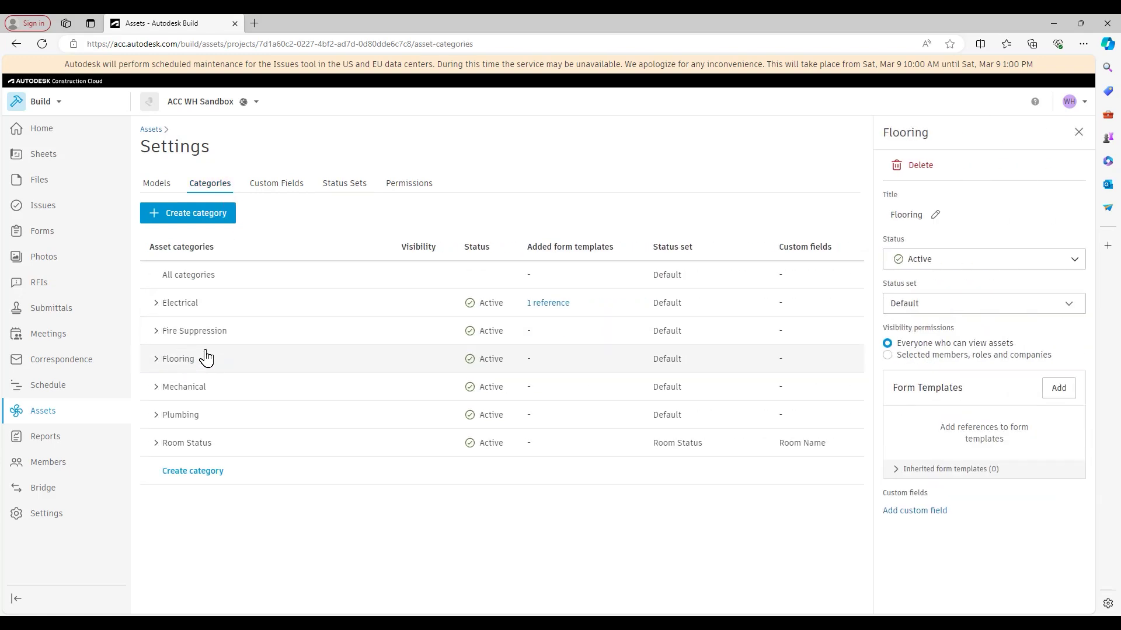
click(943, 306)
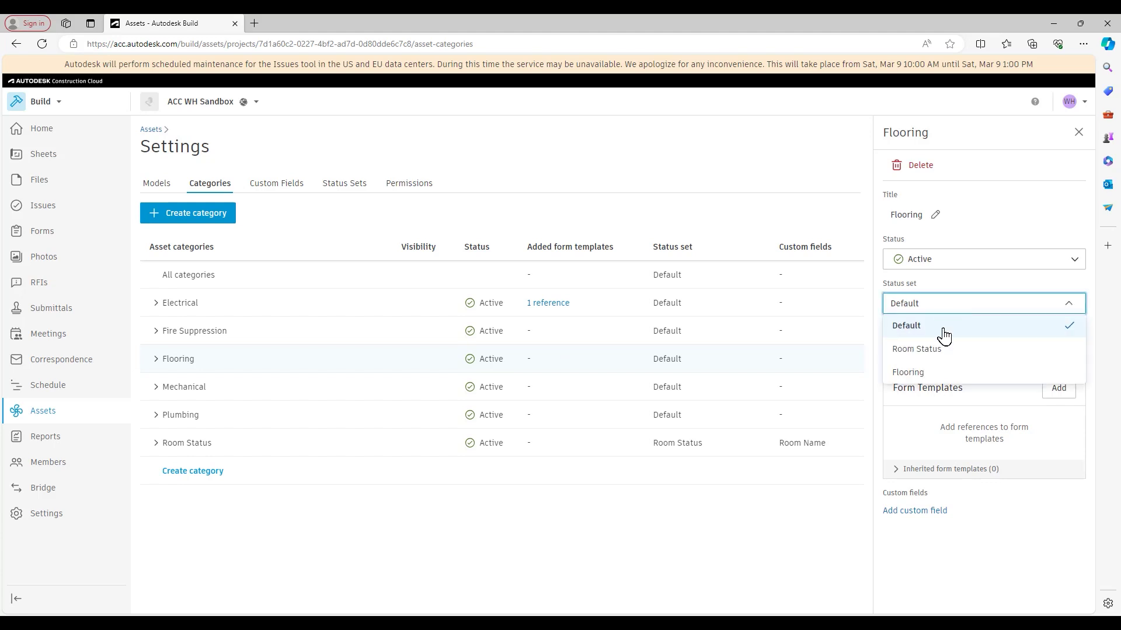
click(928, 372)
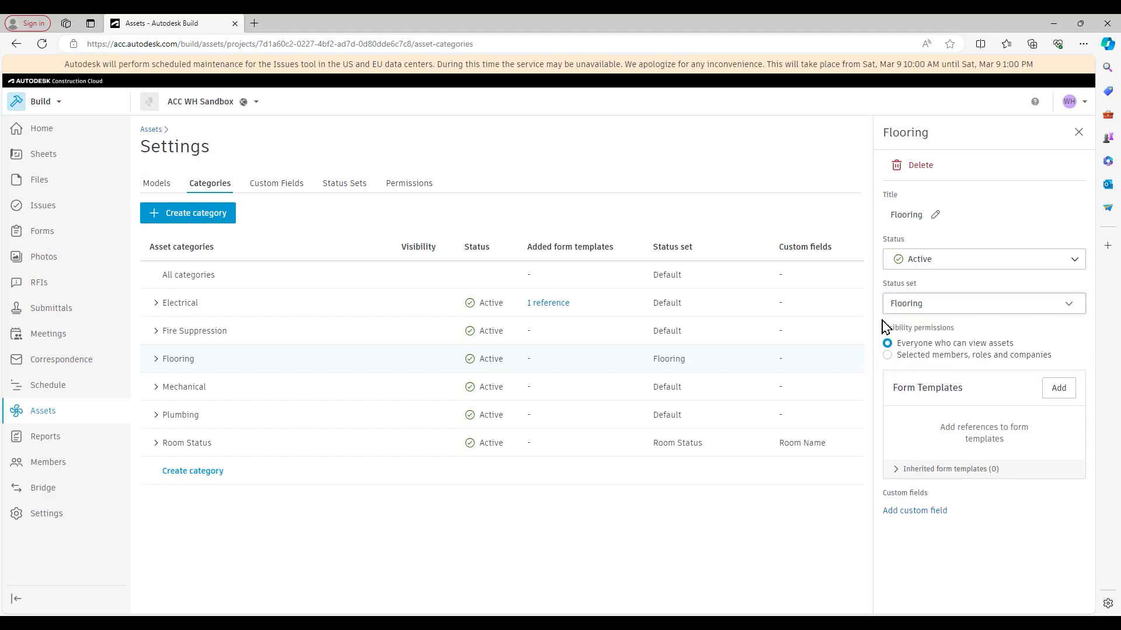
click(1077, 134)
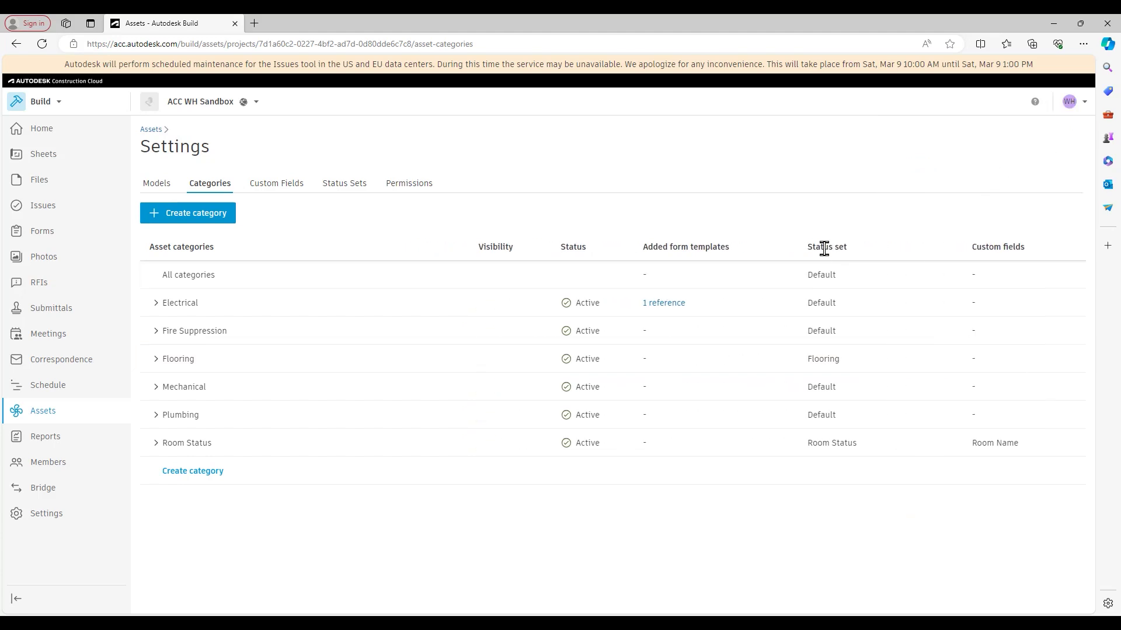
click(825, 372)
Check the available custom field types without creating a field, then return to asset Categories.
click(278, 184)
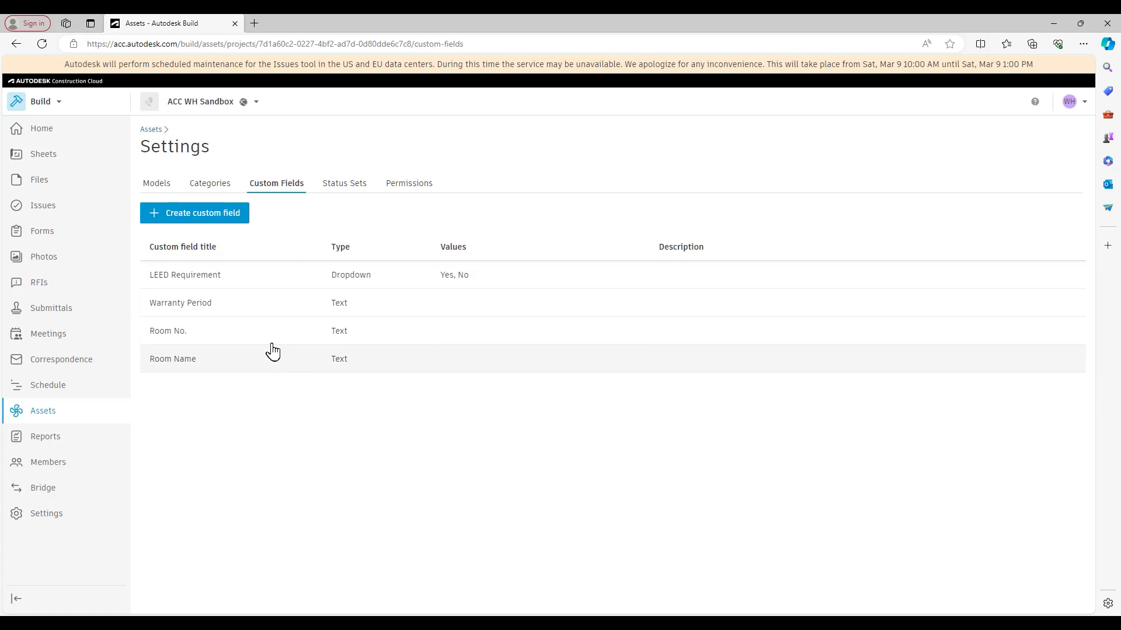
click(209, 215)
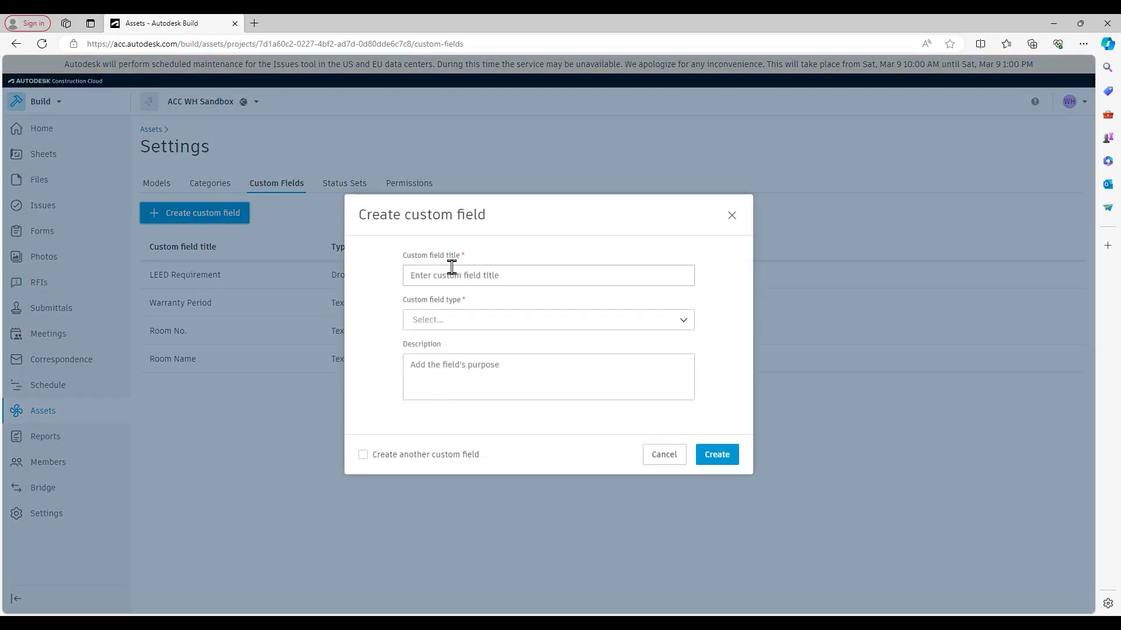
click(459, 325)
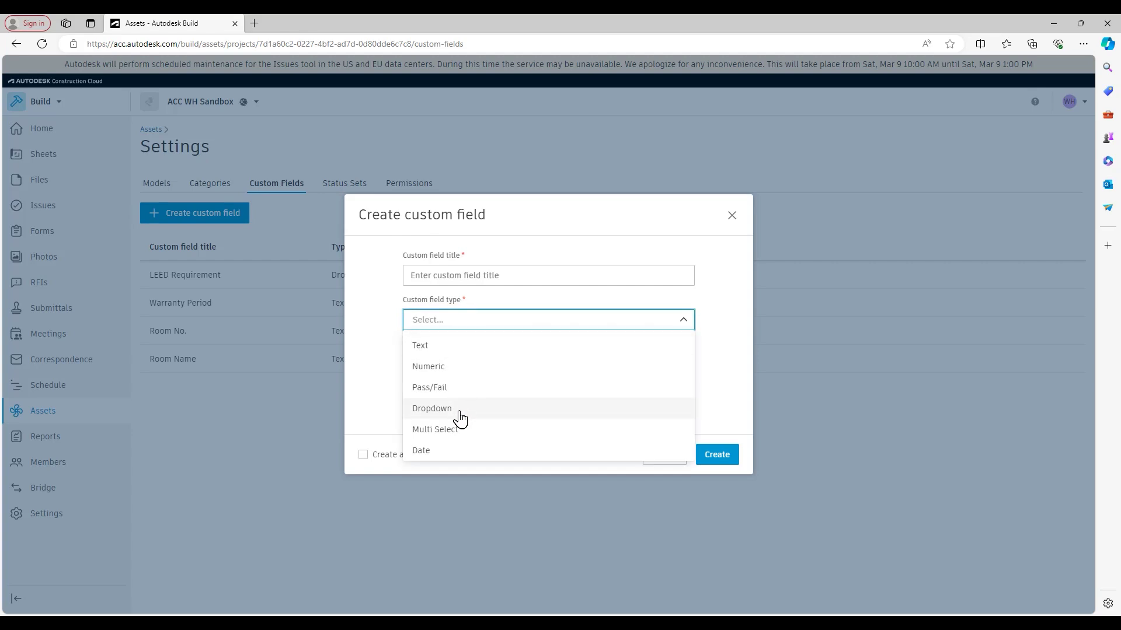
click(730, 342)
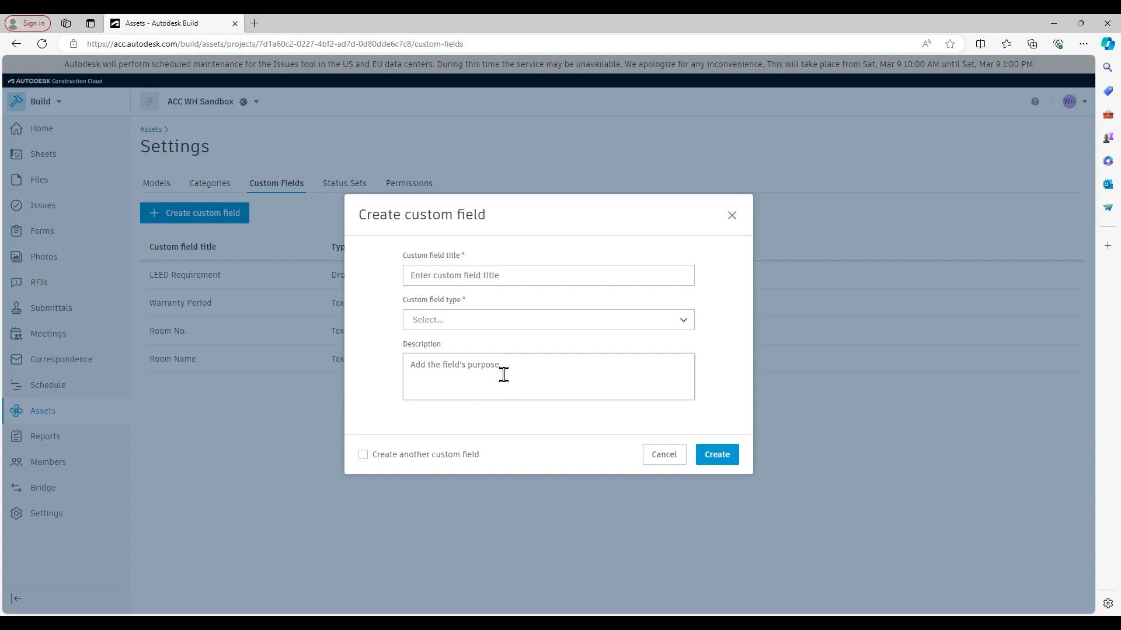
click(734, 221)
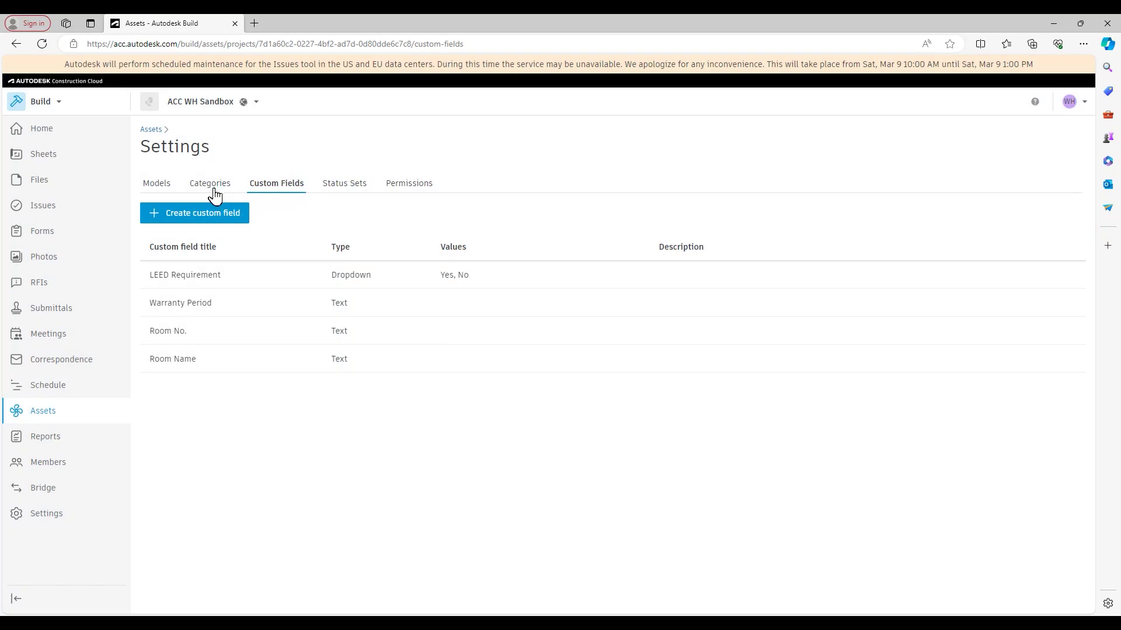
click(214, 192)
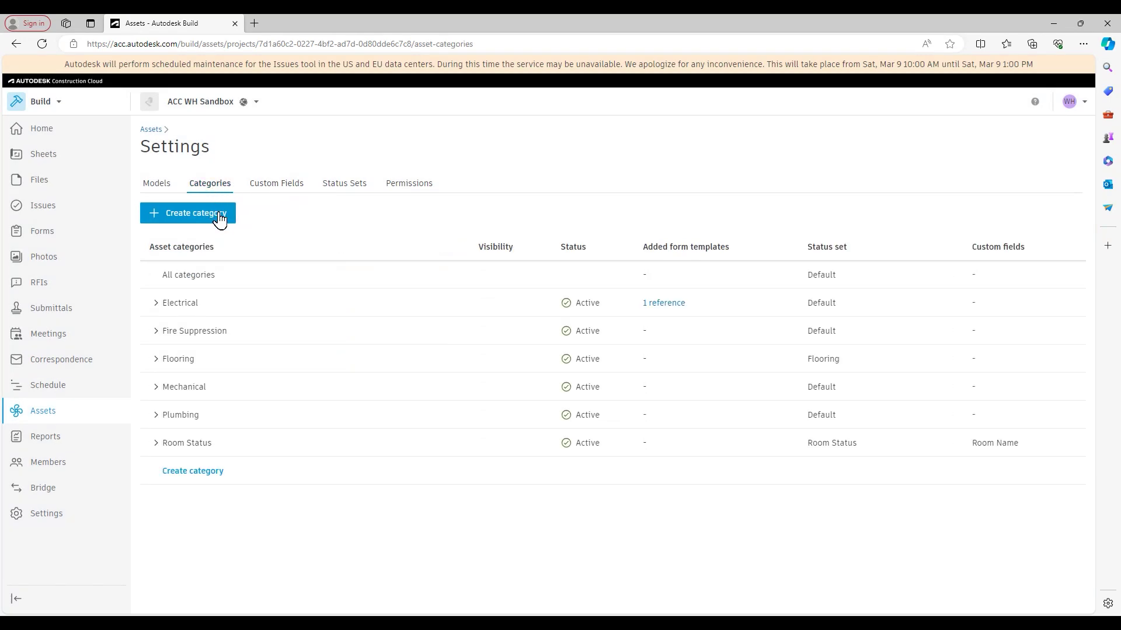
click(378, 337)
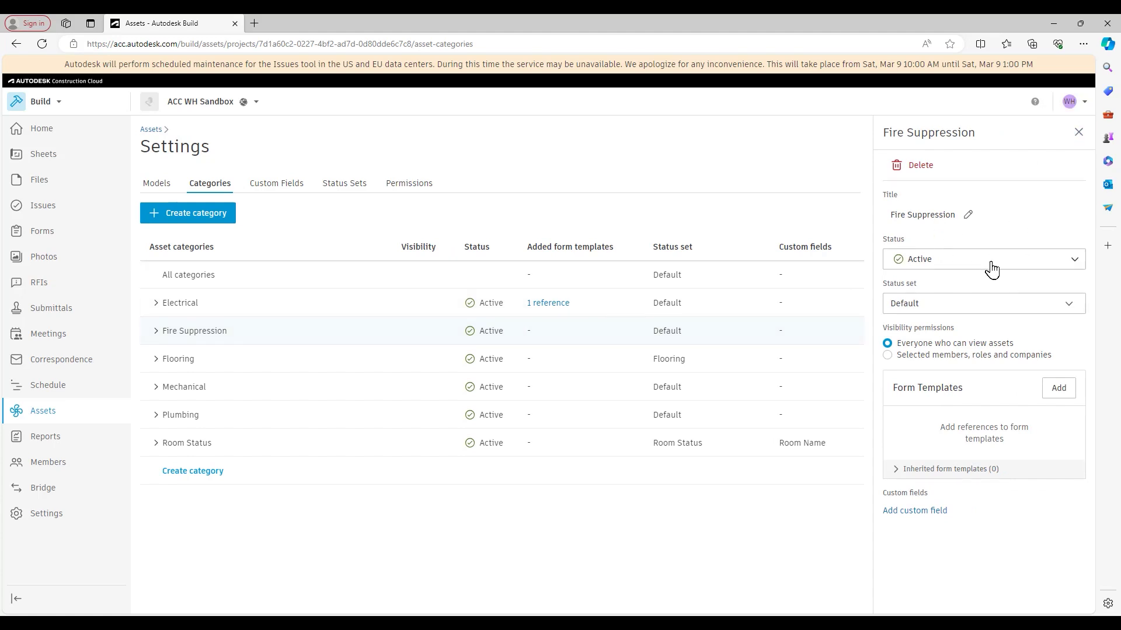
click(924, 513)
click(927, 513)
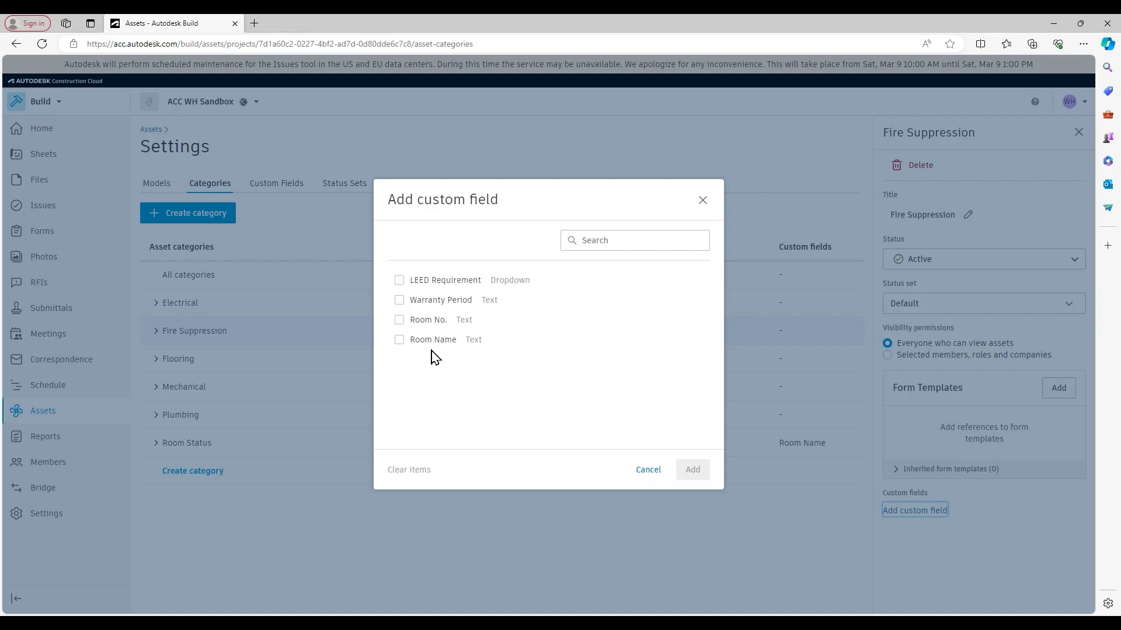
click(399, 280)
click(399, 301)
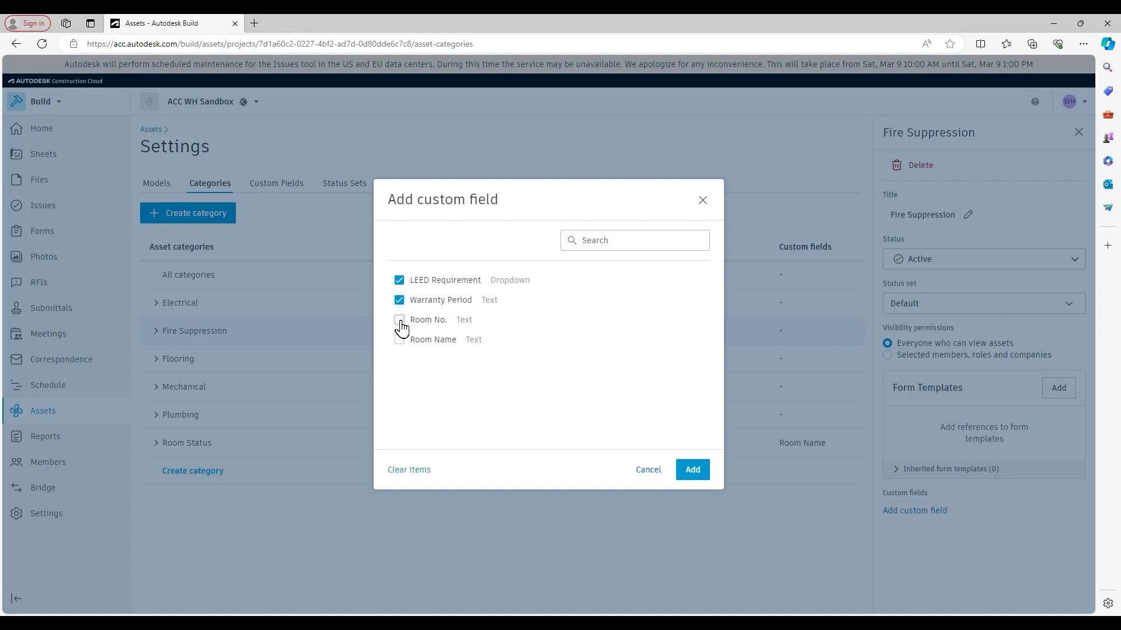
click(399, 320)
click(399, 300)
click(399, 280)
click(400, 319)
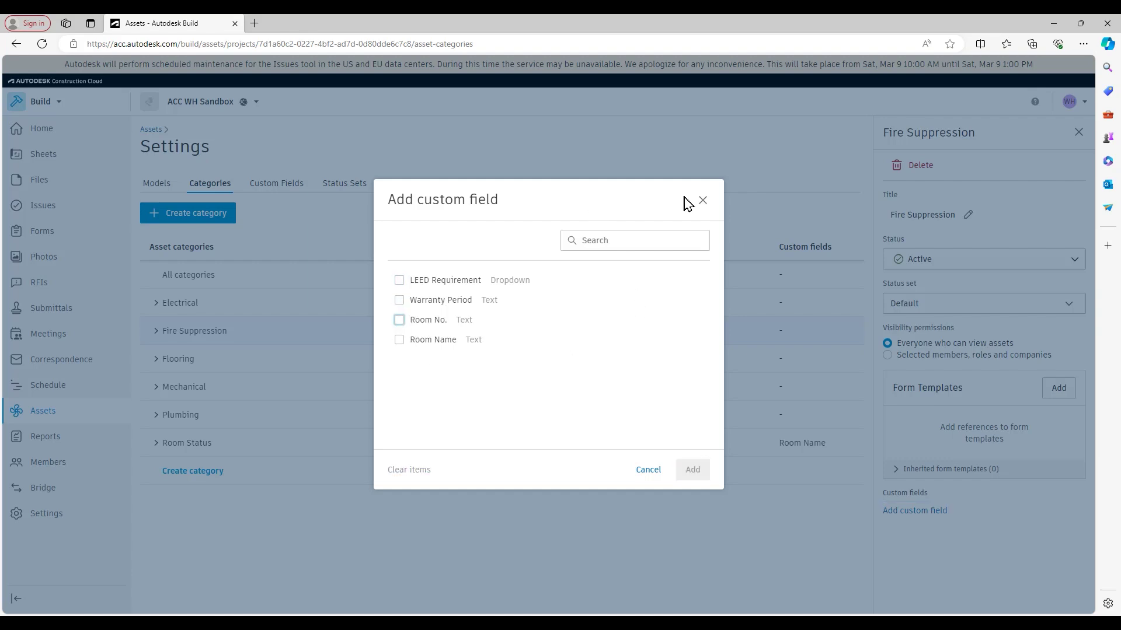
click(703, 201)
click(269, 193)
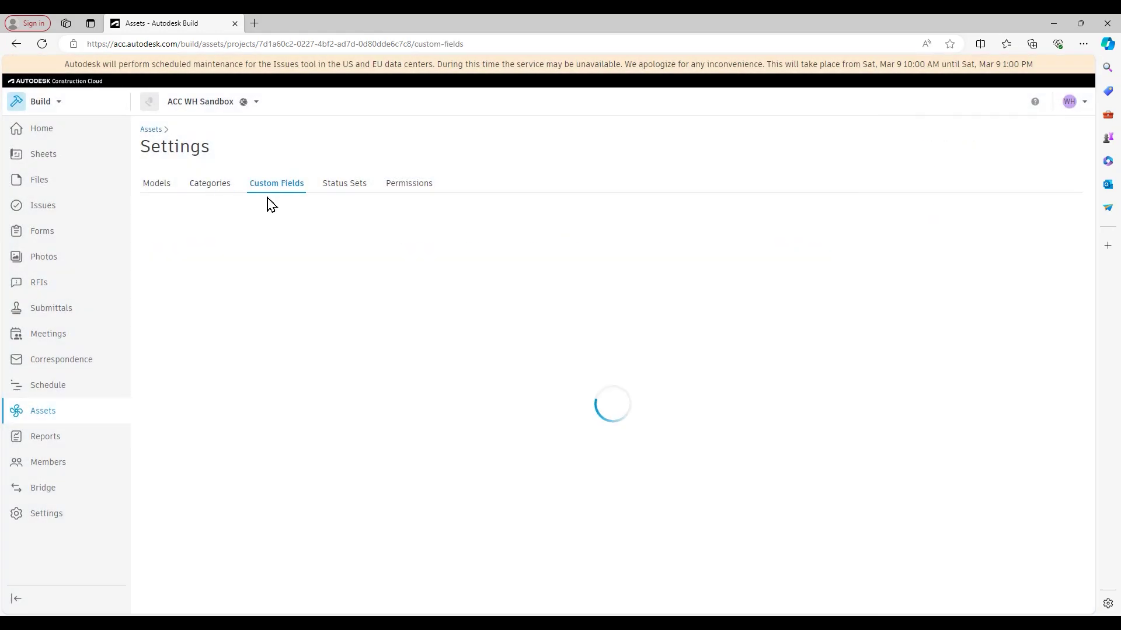
click(409, 184)
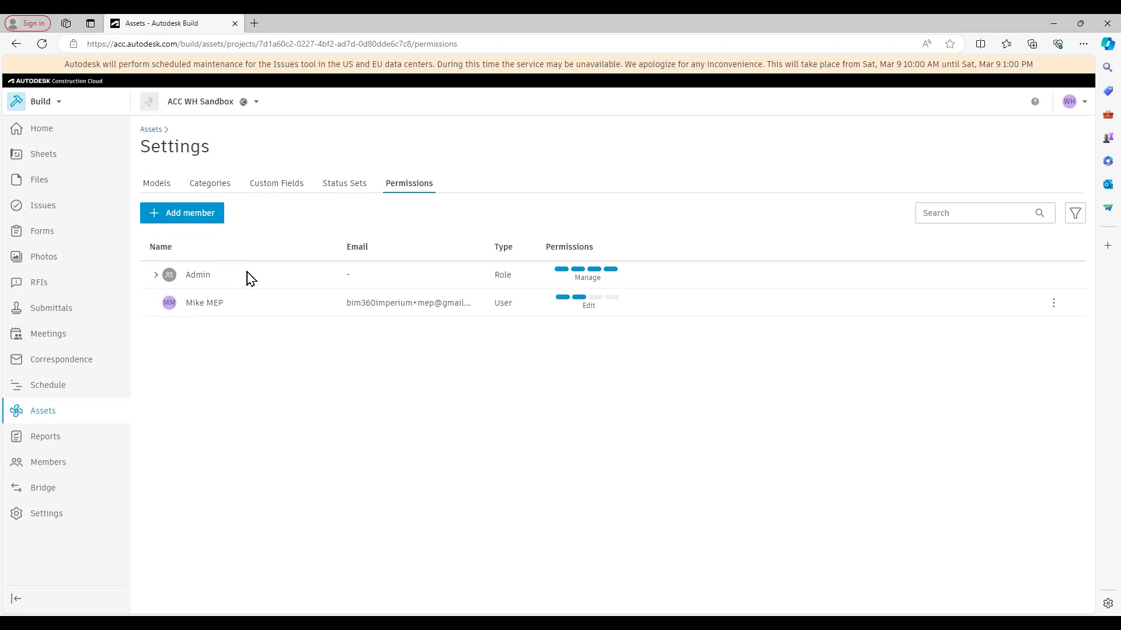
Begin adding a member to Assets and expand its permission level, which defaults to View.
click(212, 219)
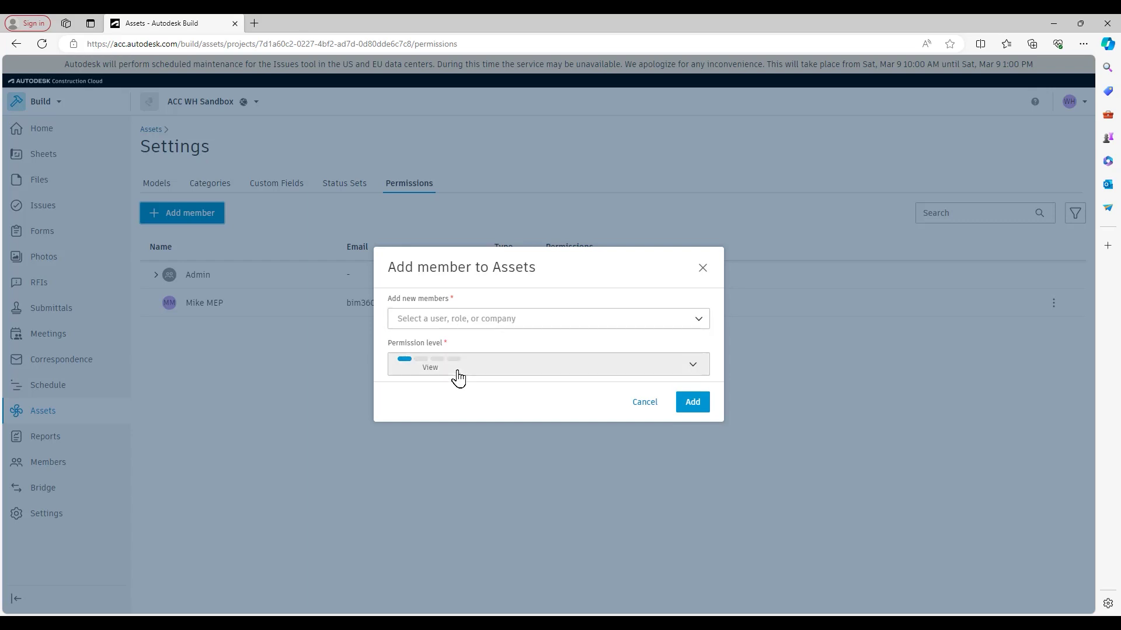
click(456, 371)
Browse the View, Edit, Create and Manage permission levels, then cancel without adding anyone.
drag(704, 430, 601, 461)
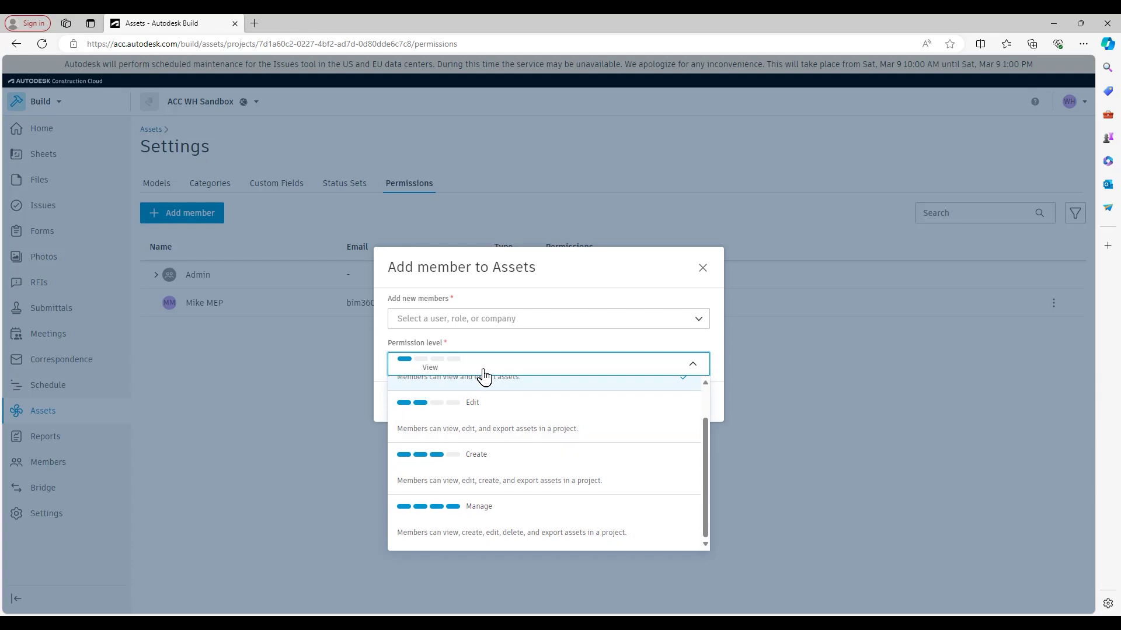
scroll(503, 416, up, 1)
scroll(500, 418, up, 1)
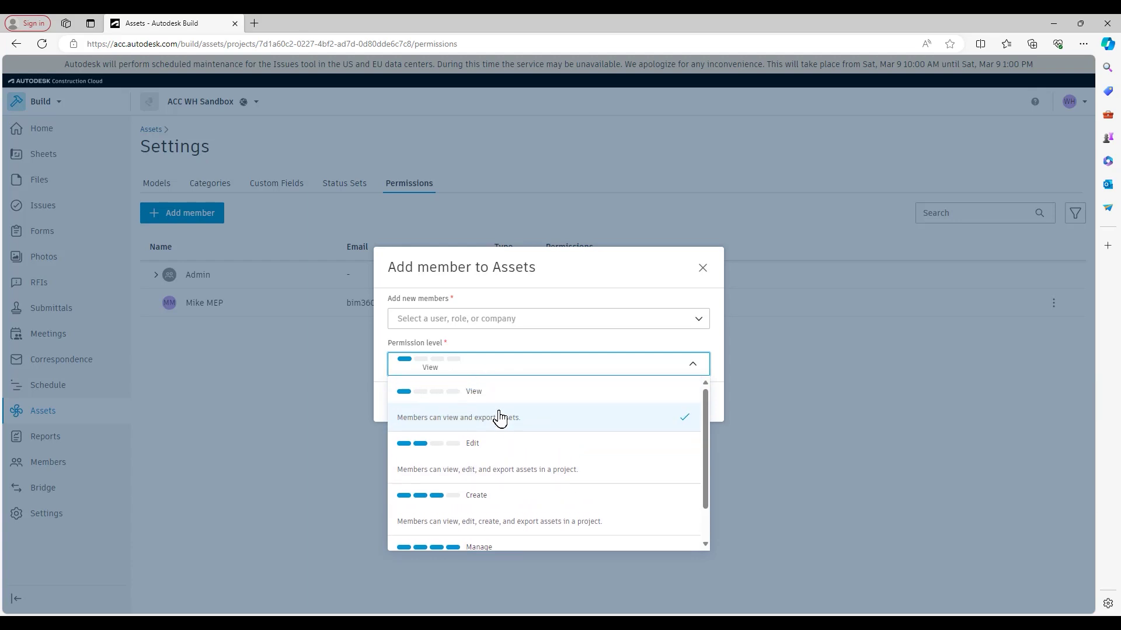
scroll(545, 426, down, 2)
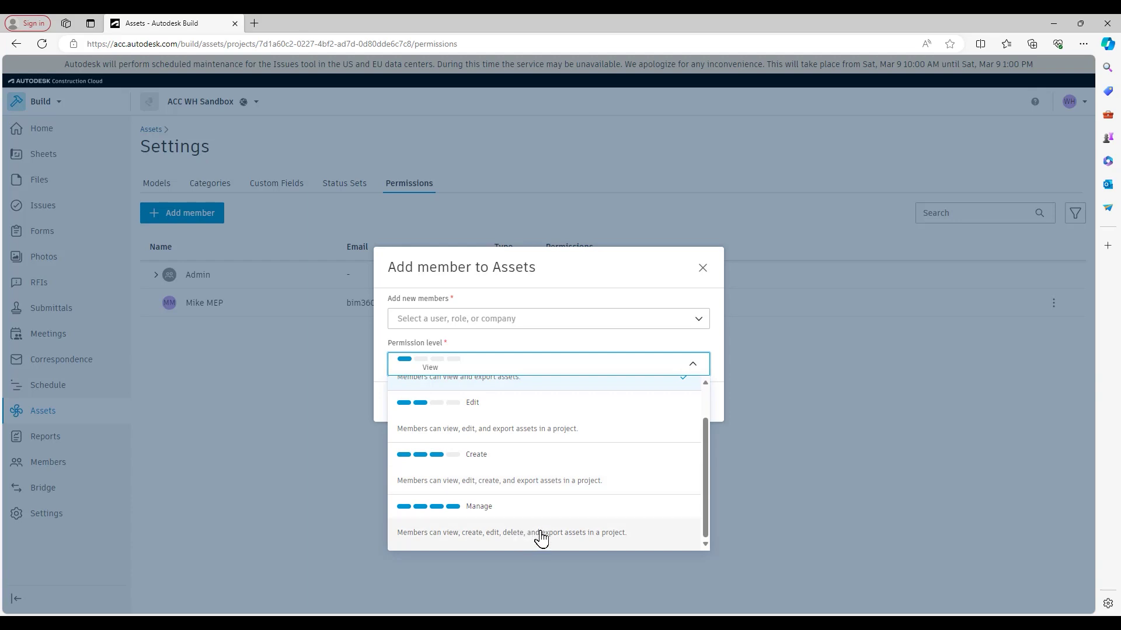
click(701, 269)
click(701, 270)
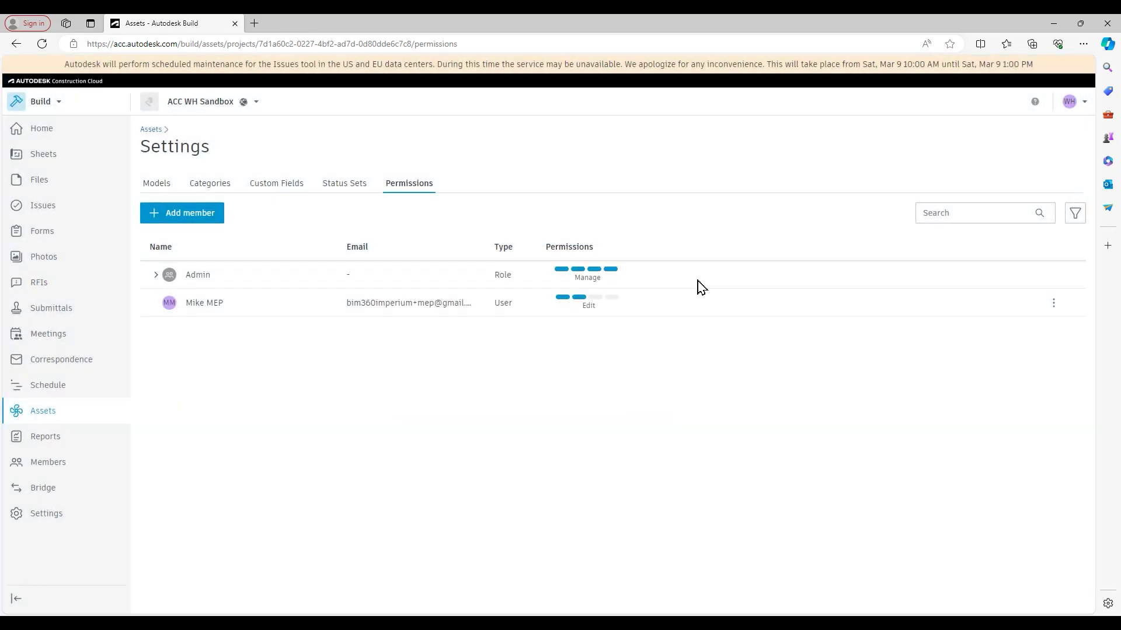